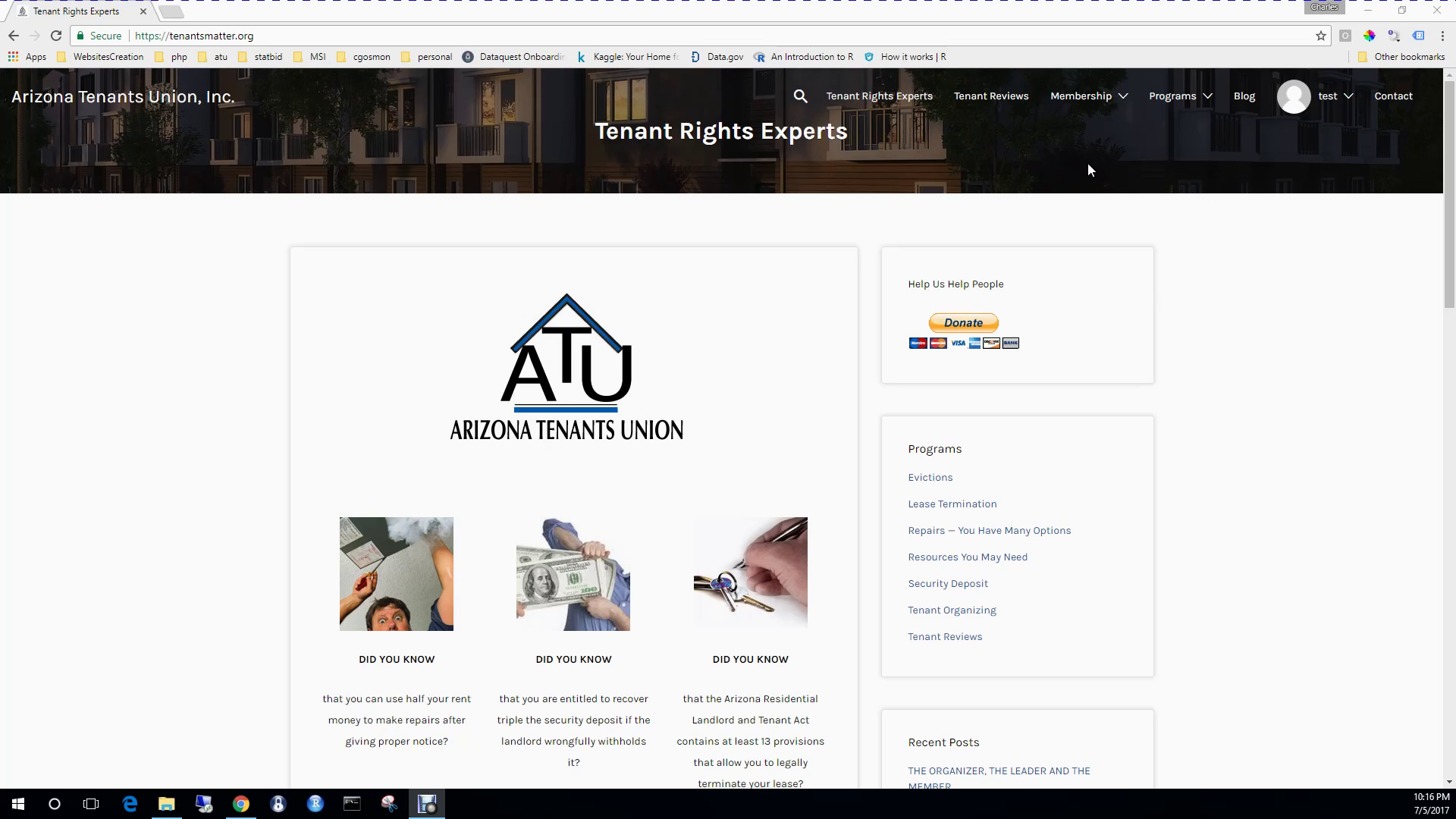
Open the form for adding a rental property from the account options and look over its fields
mouse_move(1300, 99)
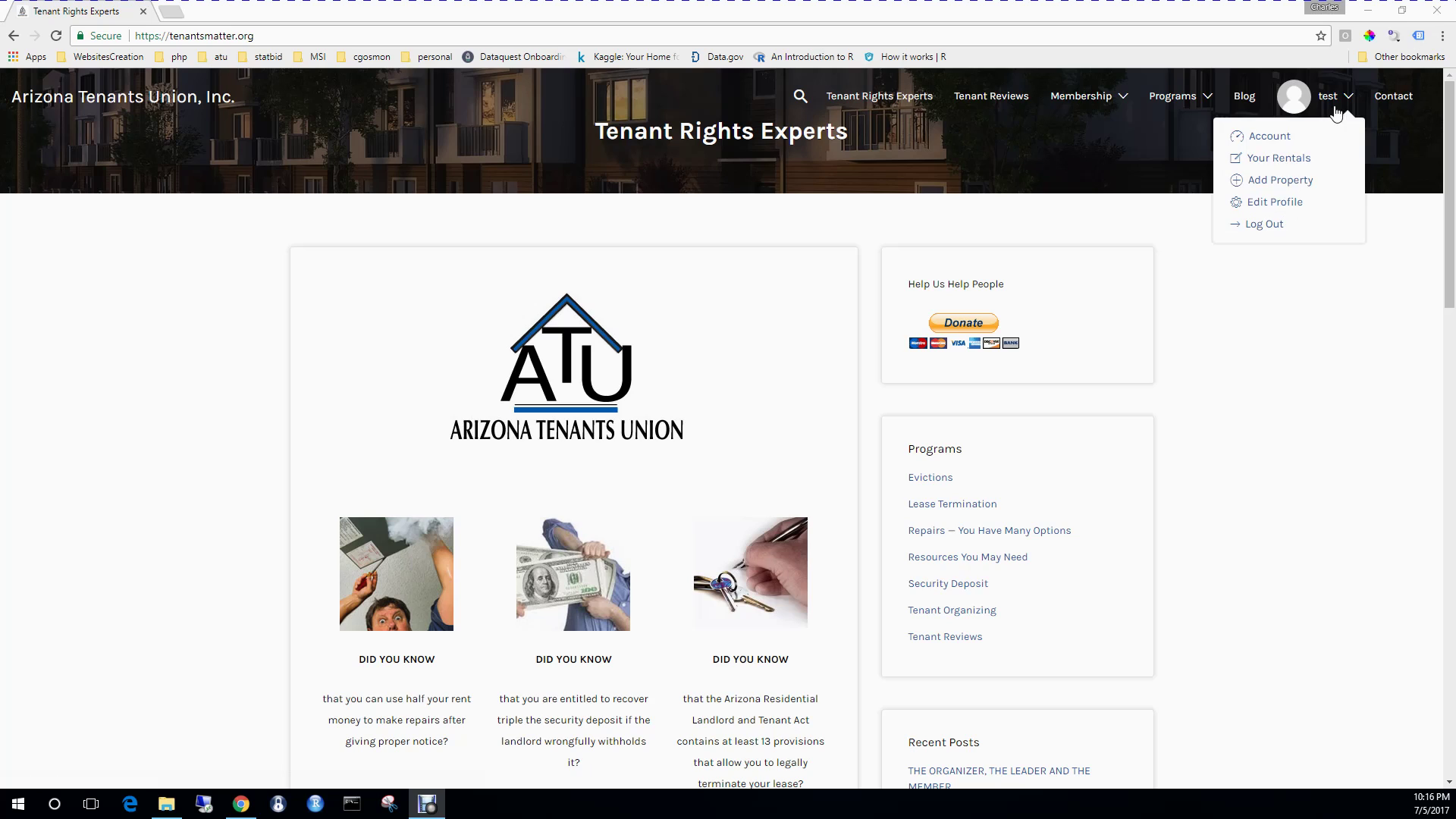
click(1298, 187)
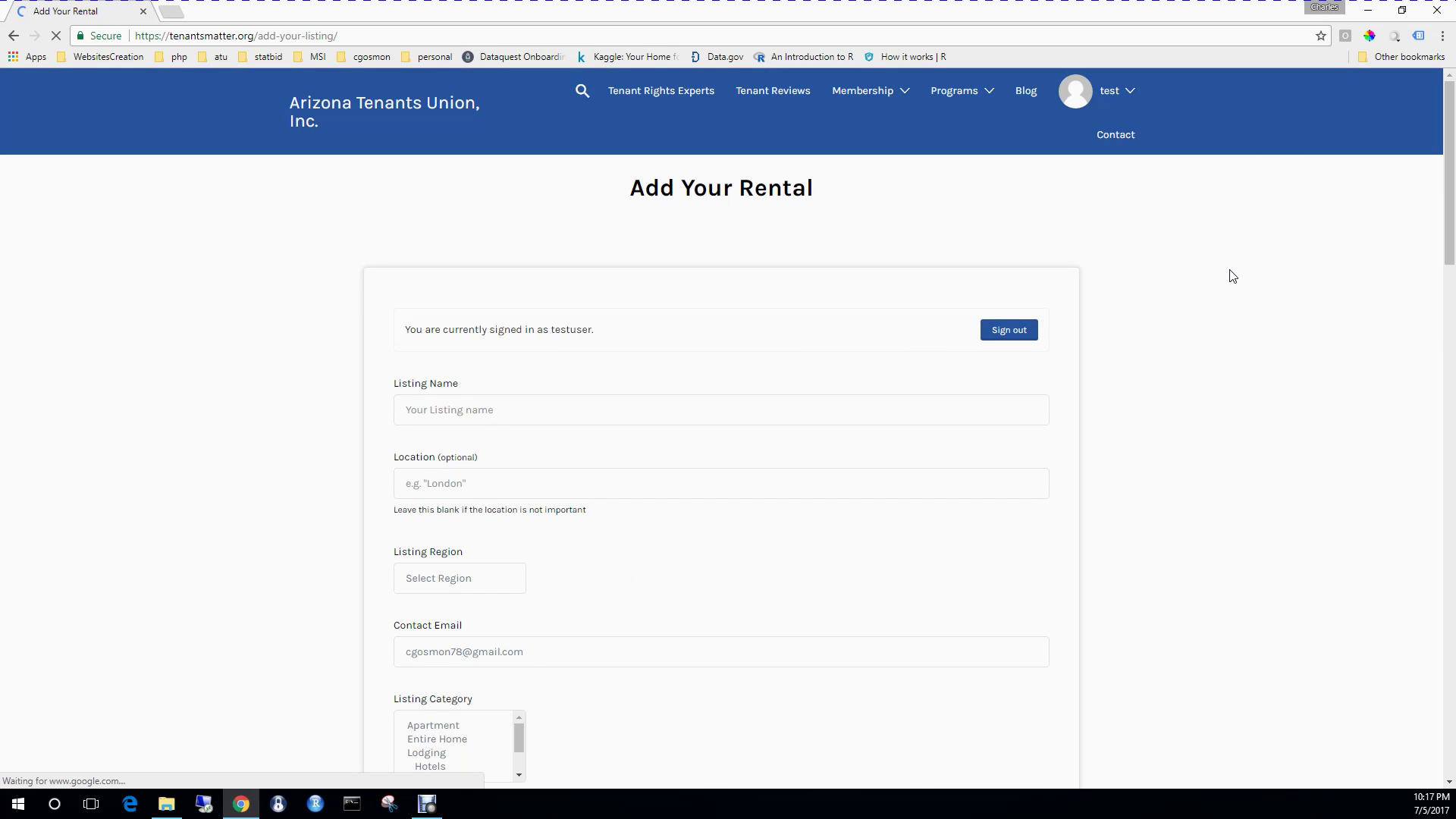
scroll(1233, 276, down, 1)
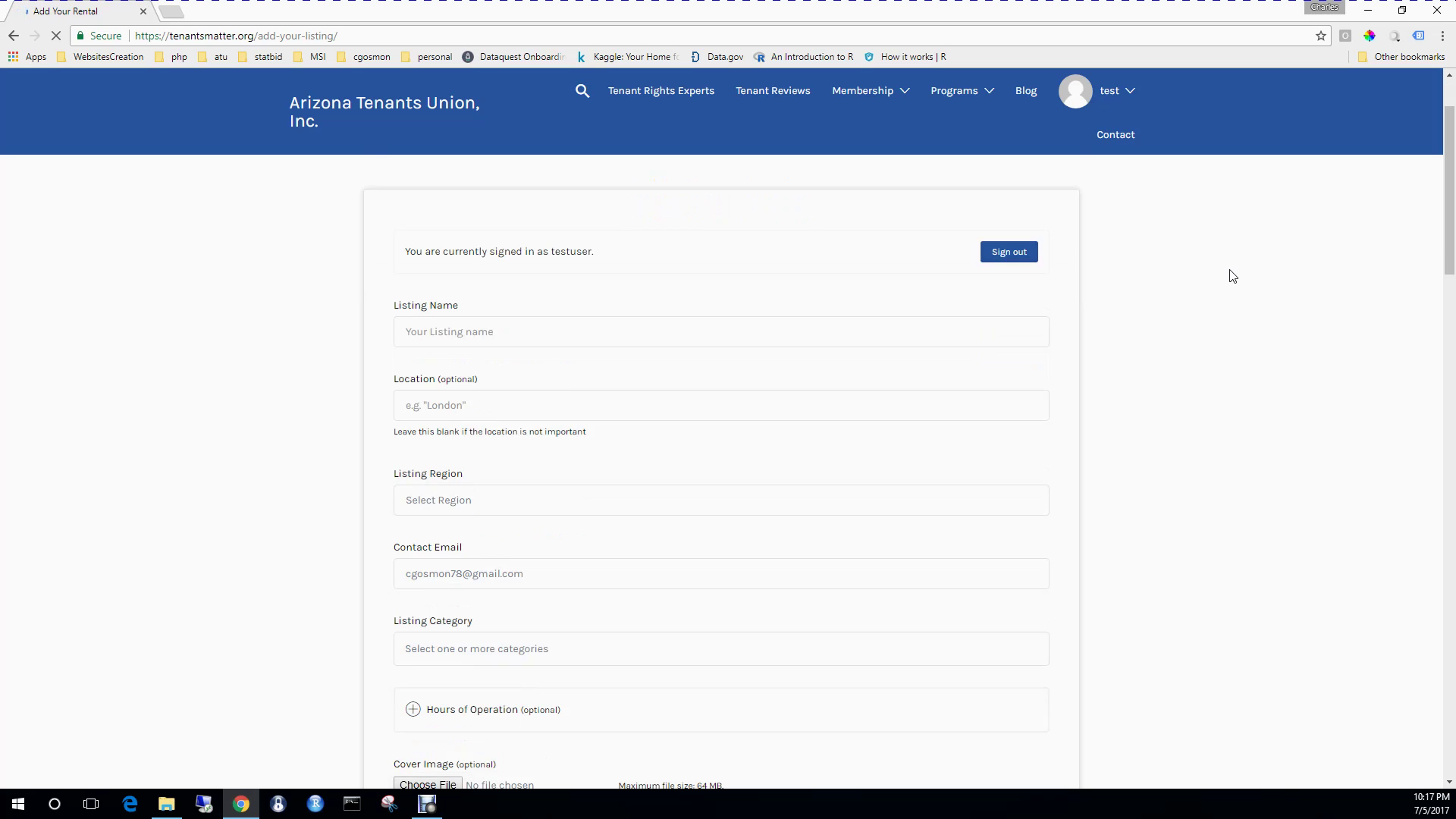
scroll(1233, 276, down, 7)
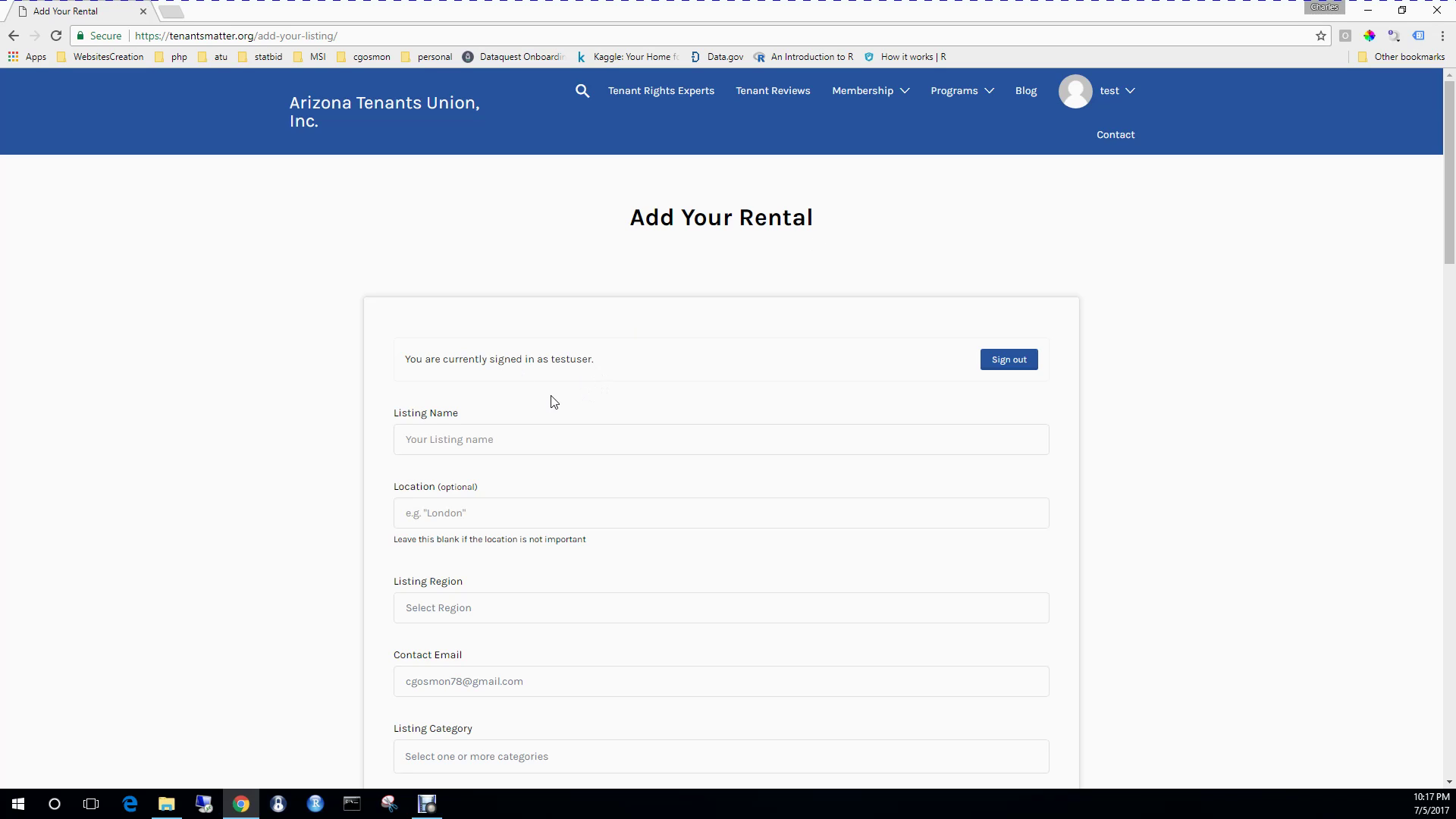
scroll(328, 416, down, 1)
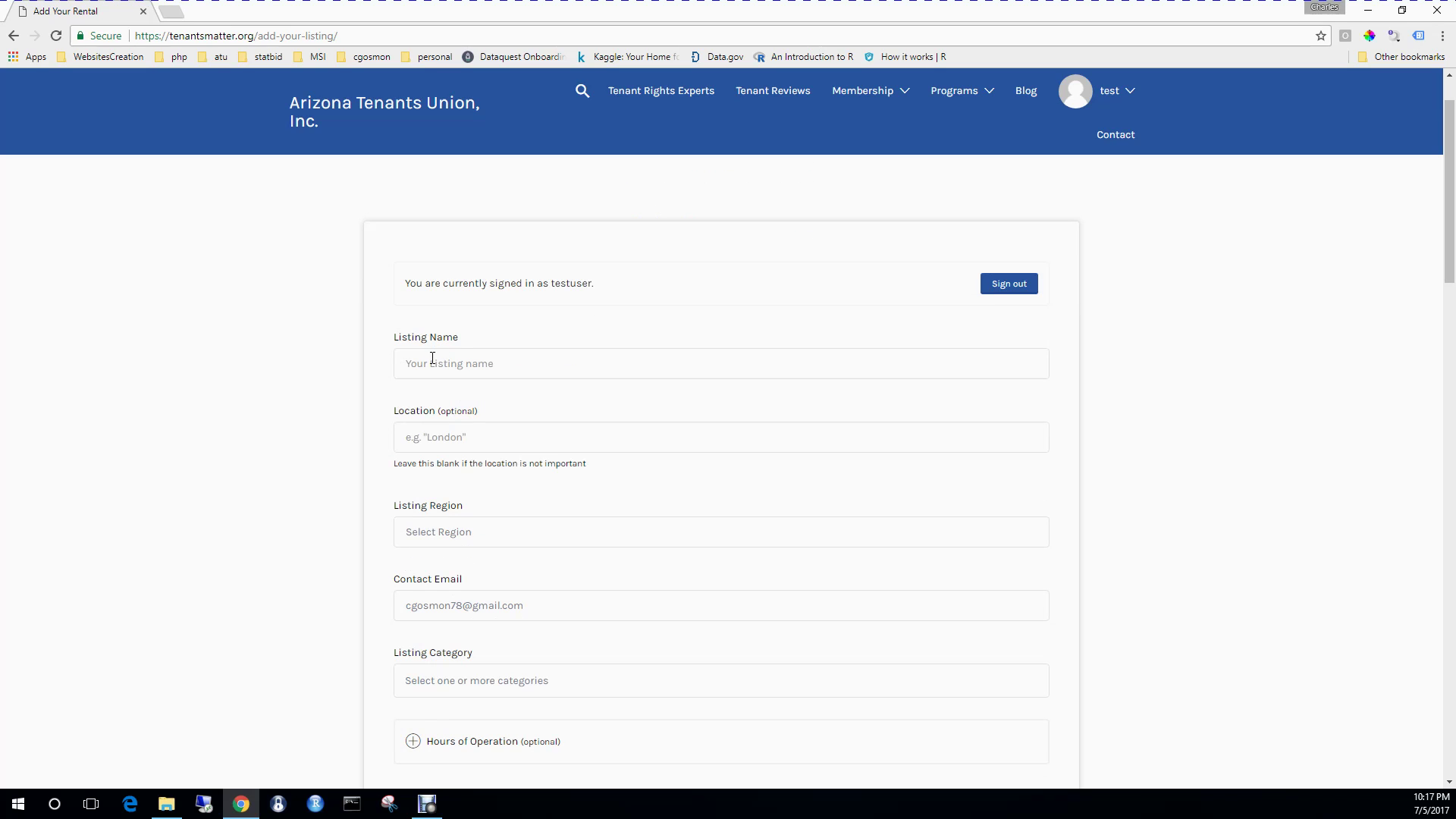
Enter "test site" as the listing name in the rental form
click(432, 361)
text(test site)
click(524, 442)
click(560, 431)
Set the listing region to Tempe
click(478, 540)
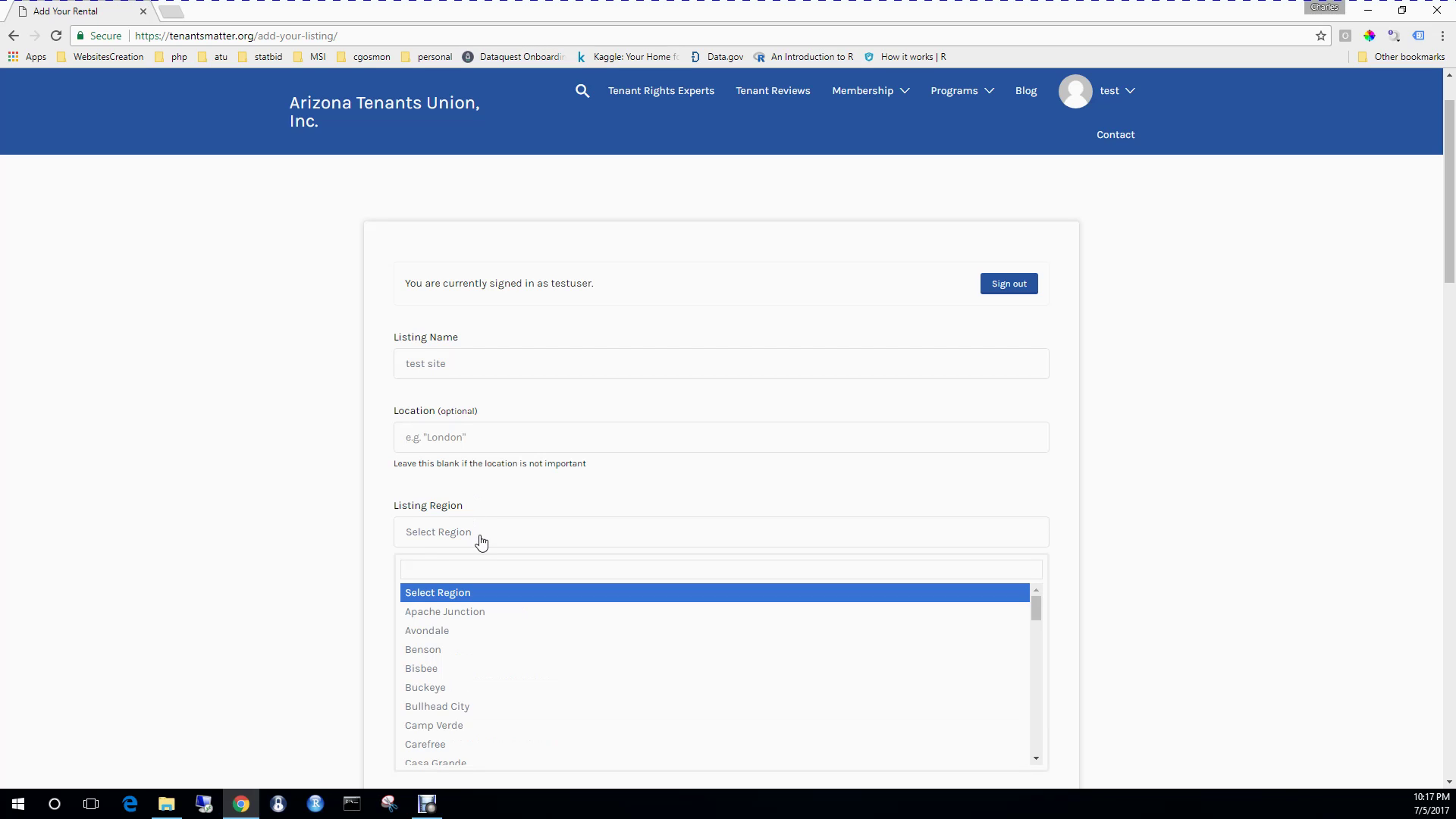
scroll(479, 542, down, 1)
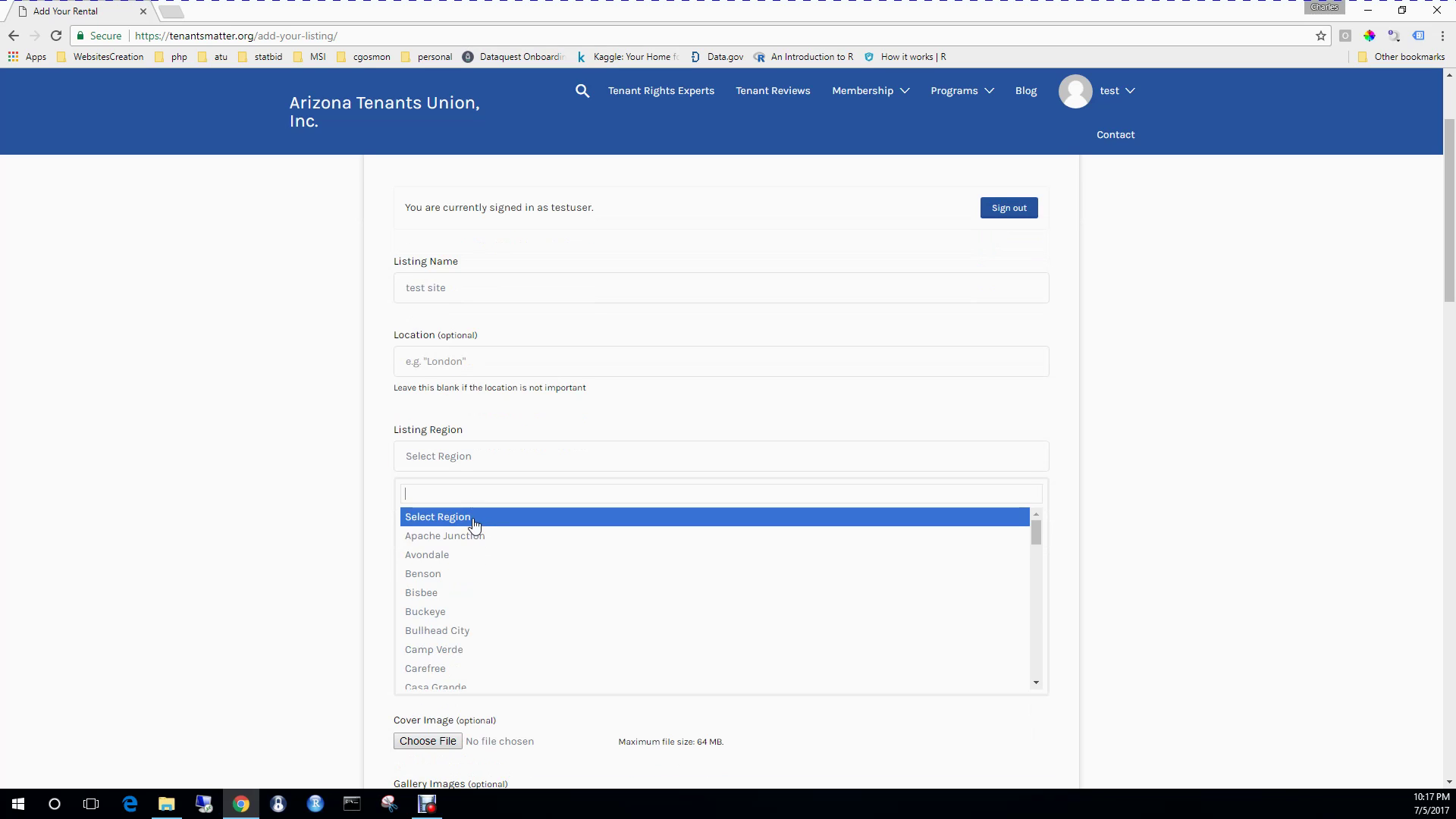
scroll(465, 625, down, 6)
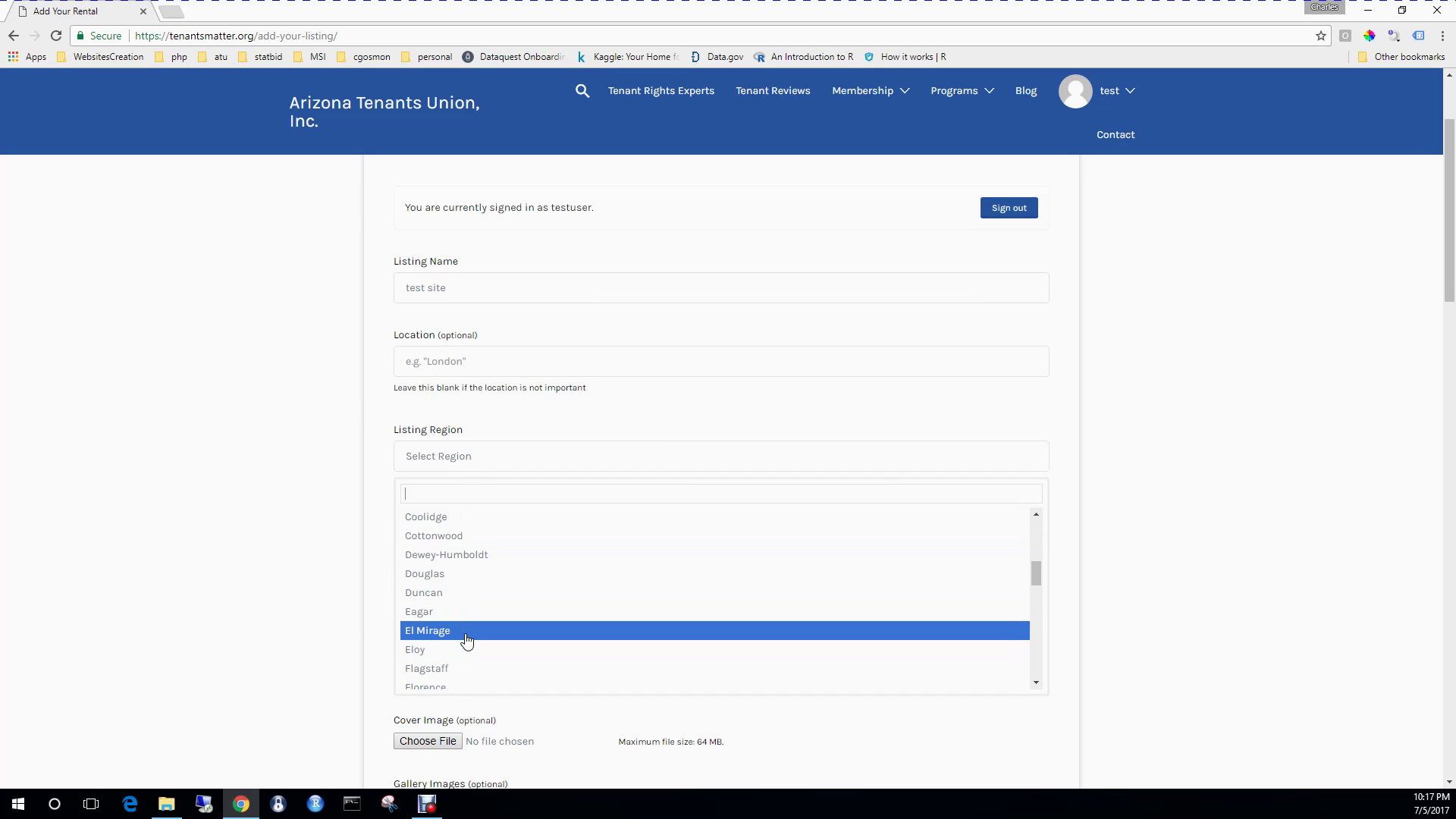
scroll(467, 641, down, 7)
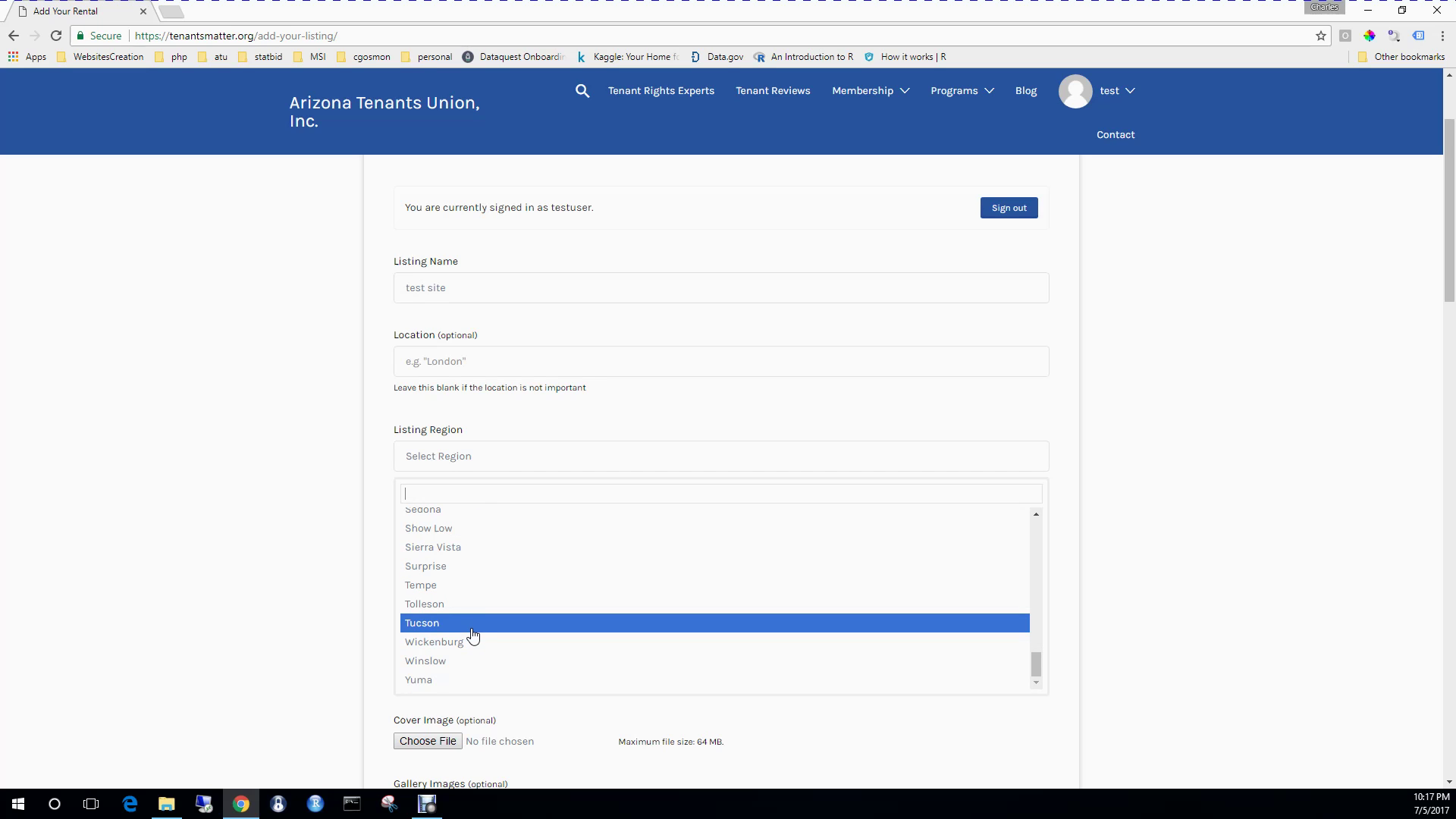
click(493, 591)
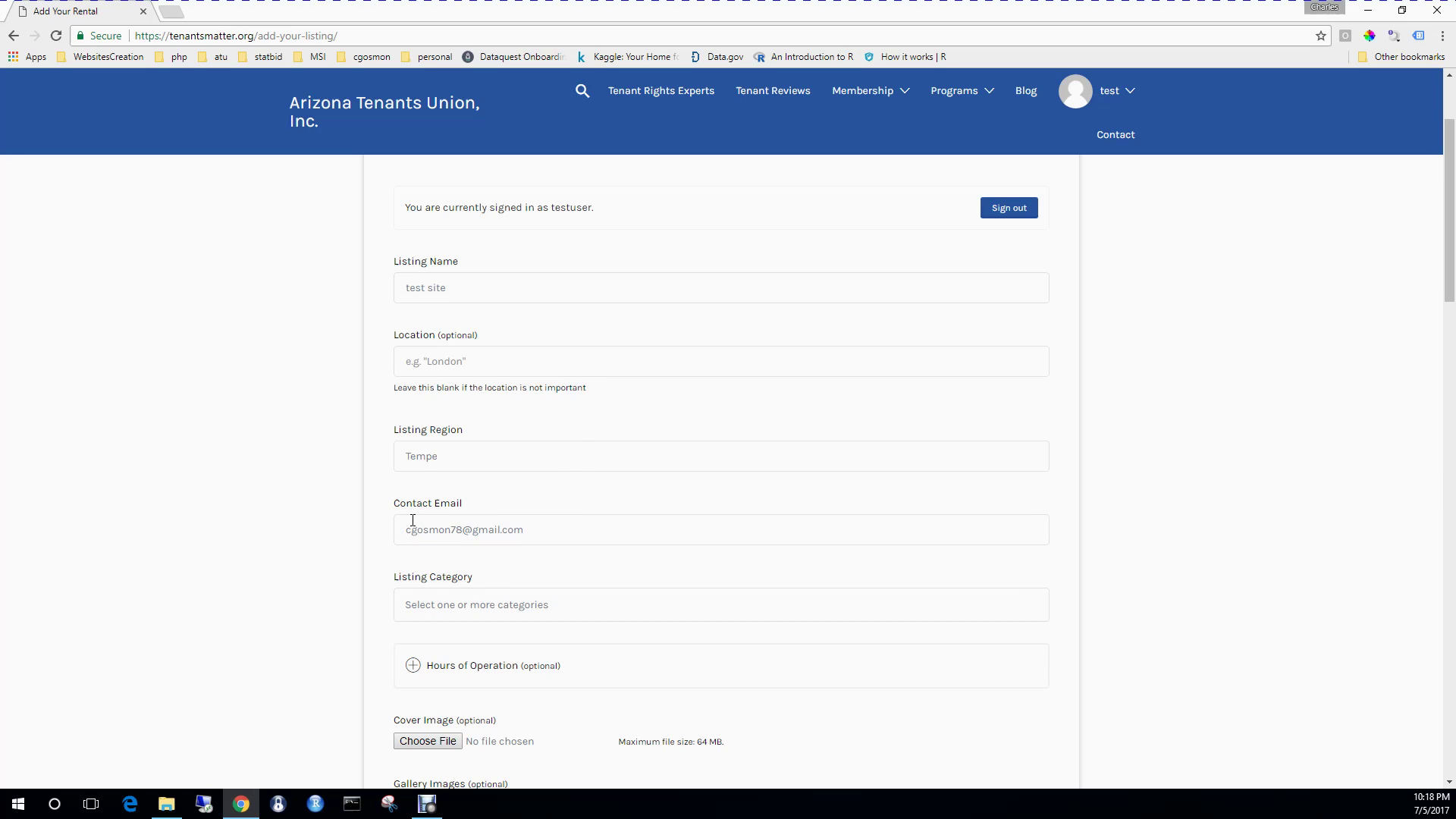
Examine the contact email, the listing category options, the hours of operation table and the image upload fields without changing them
drag(540, 530, 382, 535)
scroll(1138, 525, down, 2)
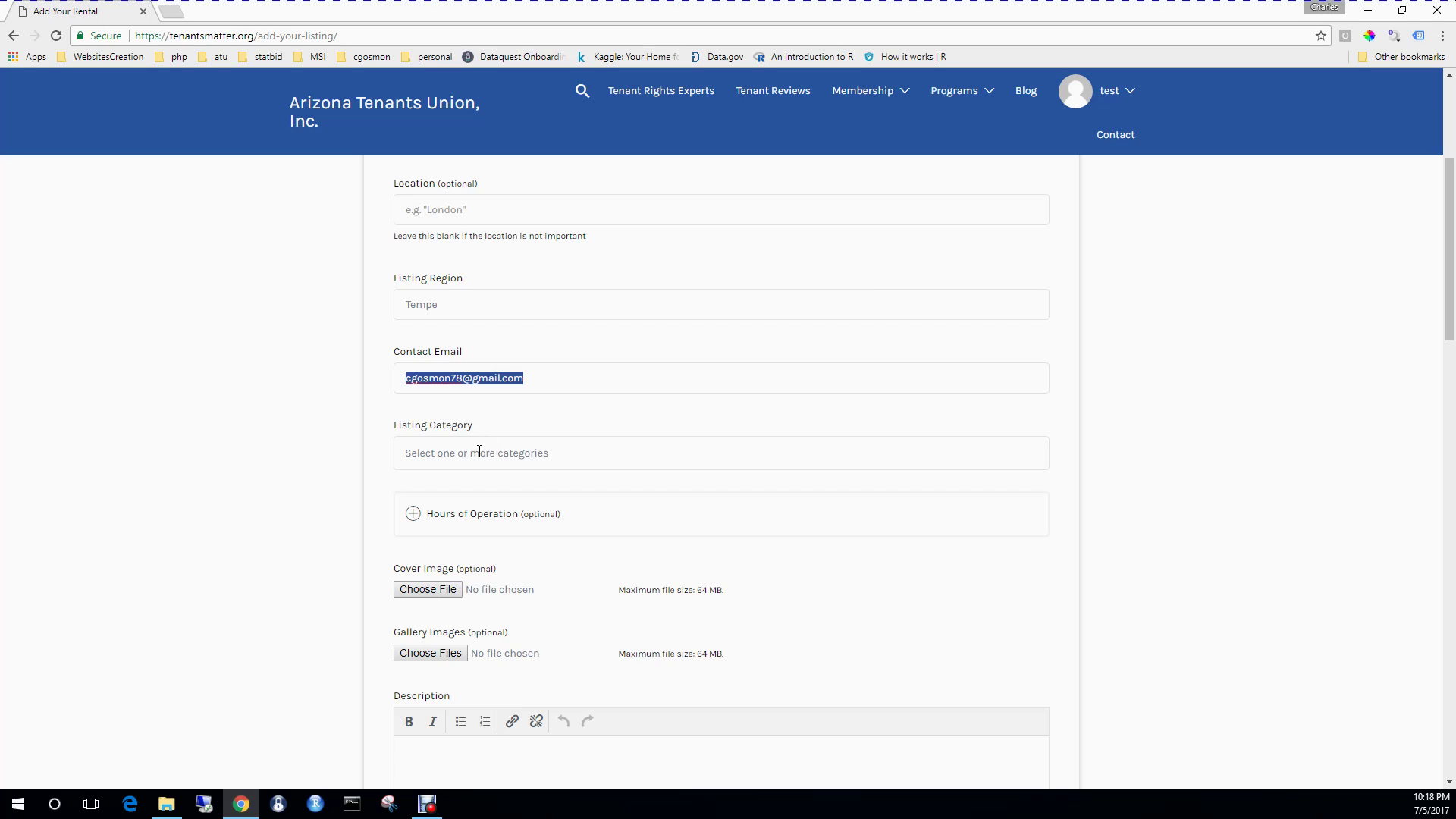
click(586, 457)
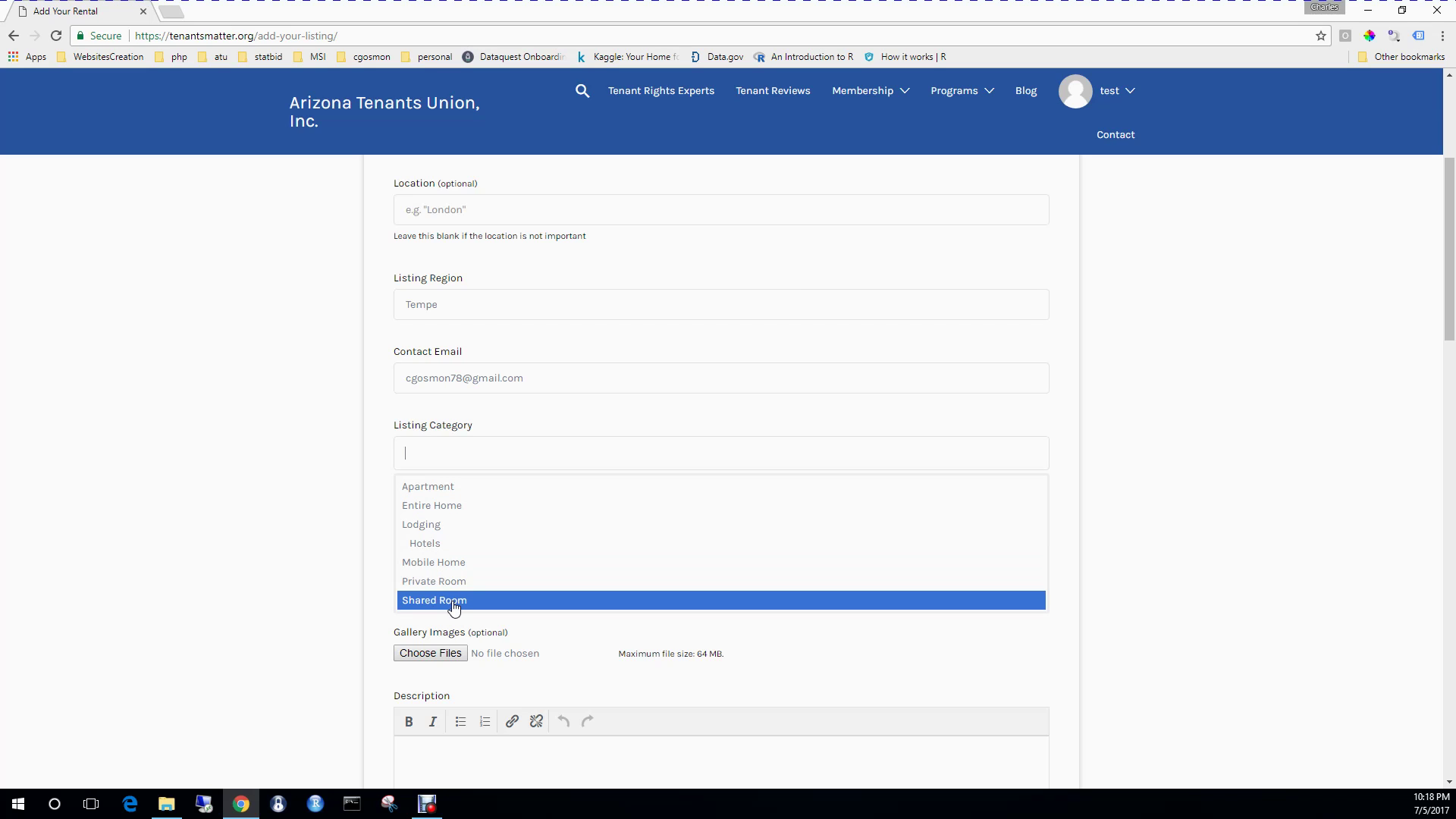
click(1166, 459)
scroll(1158, 458, down, 1)
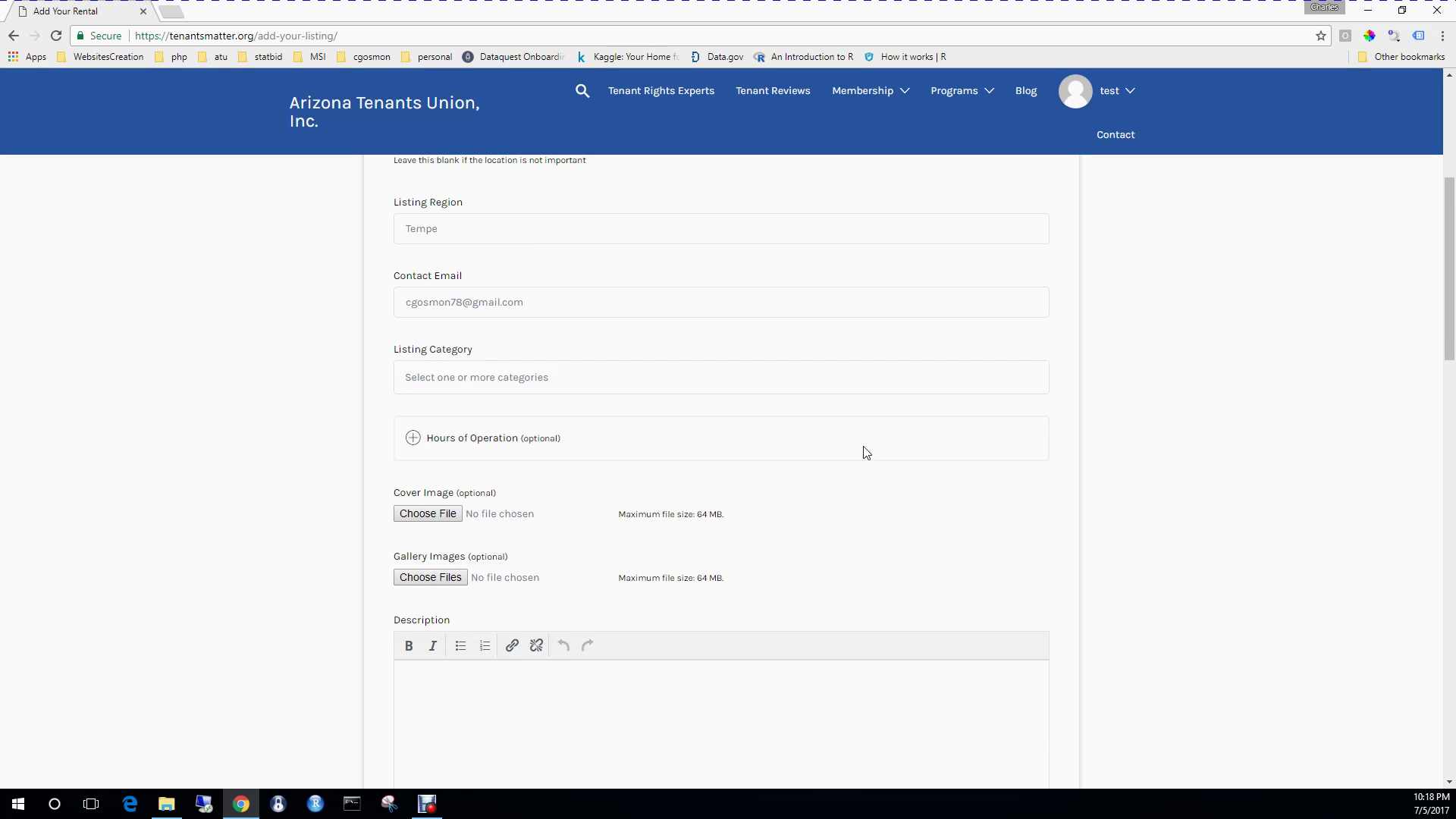
click(414, 439)
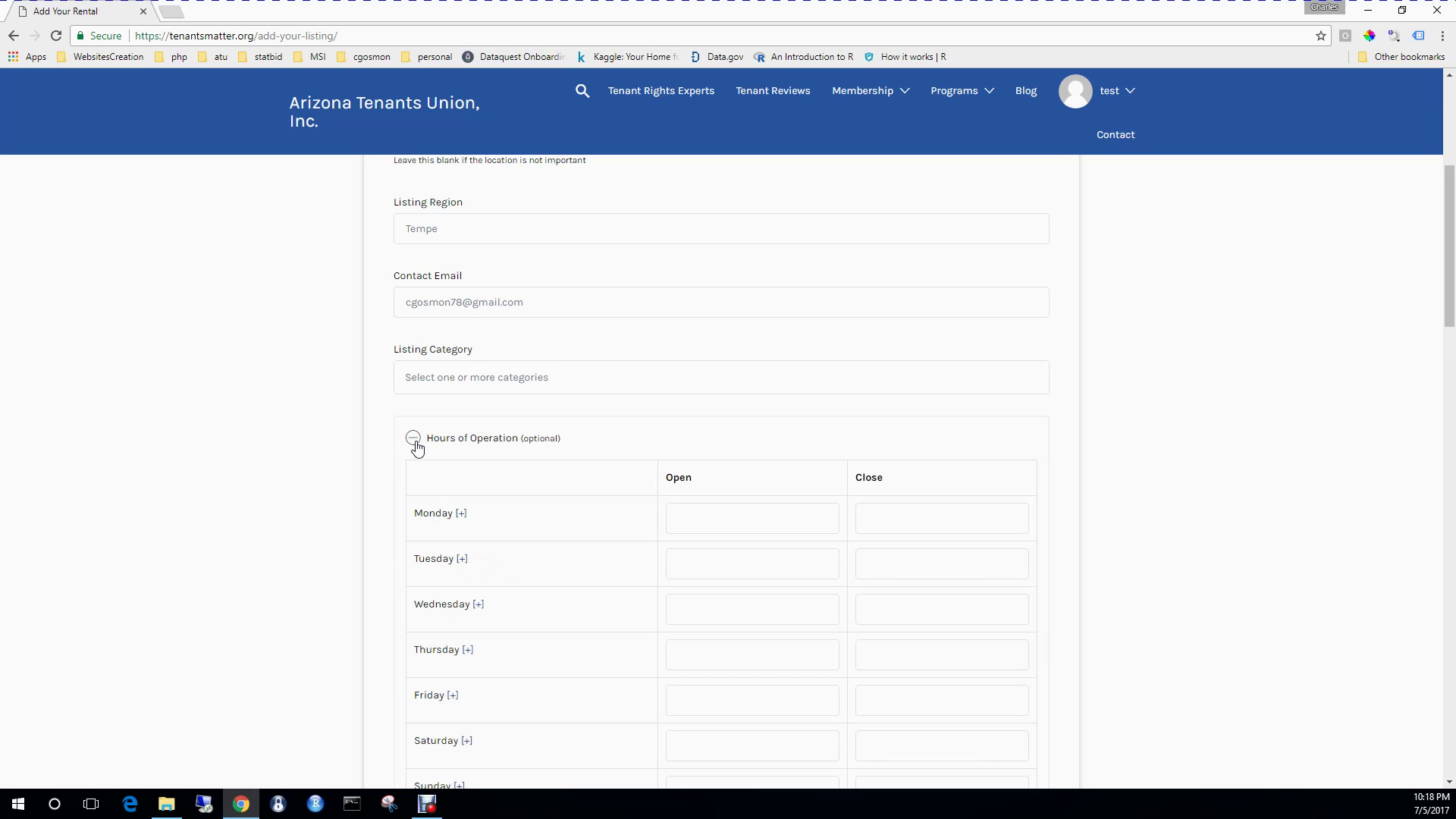
click(414, 440)
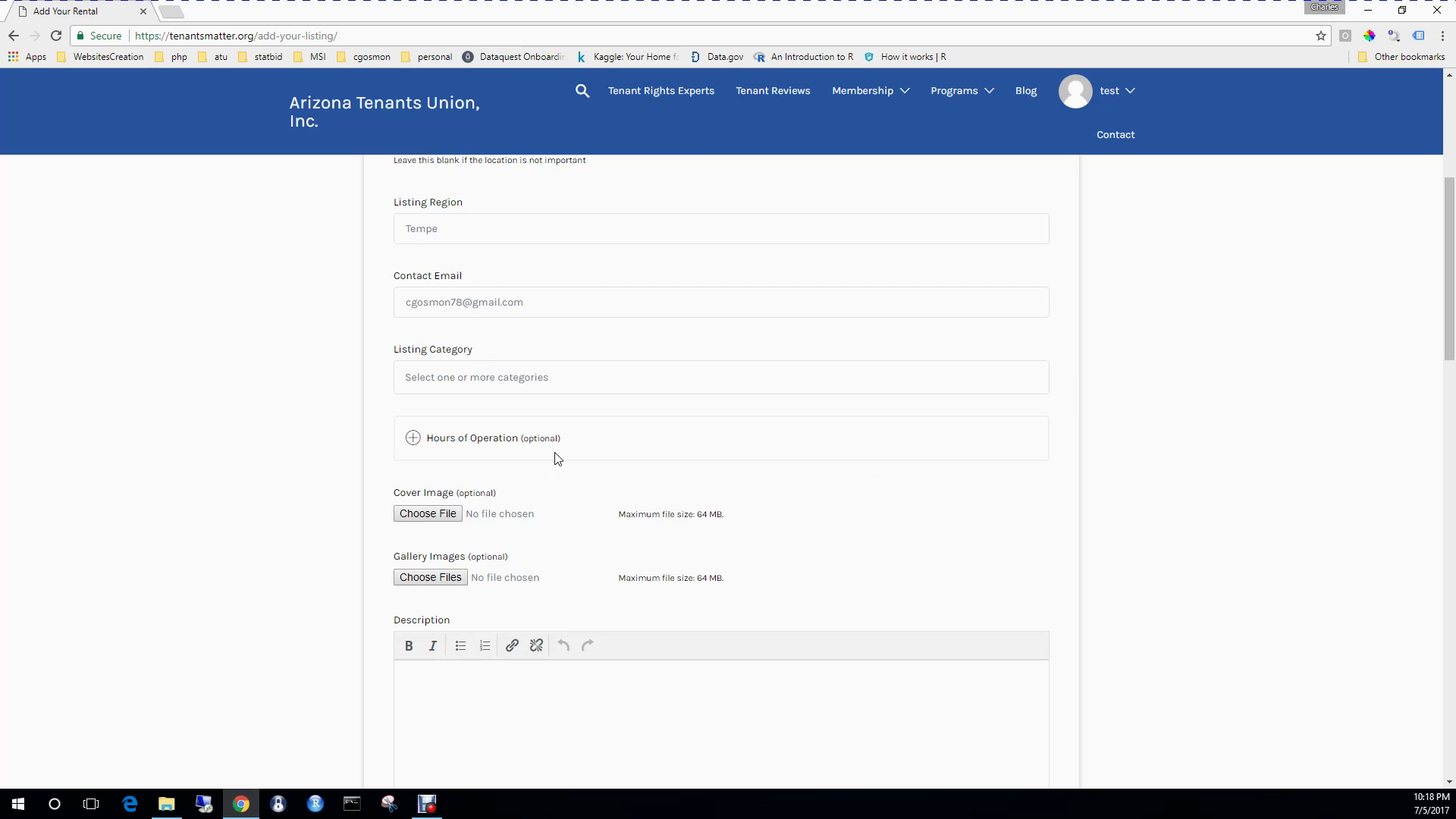
scroll(547, 451, down, 2)
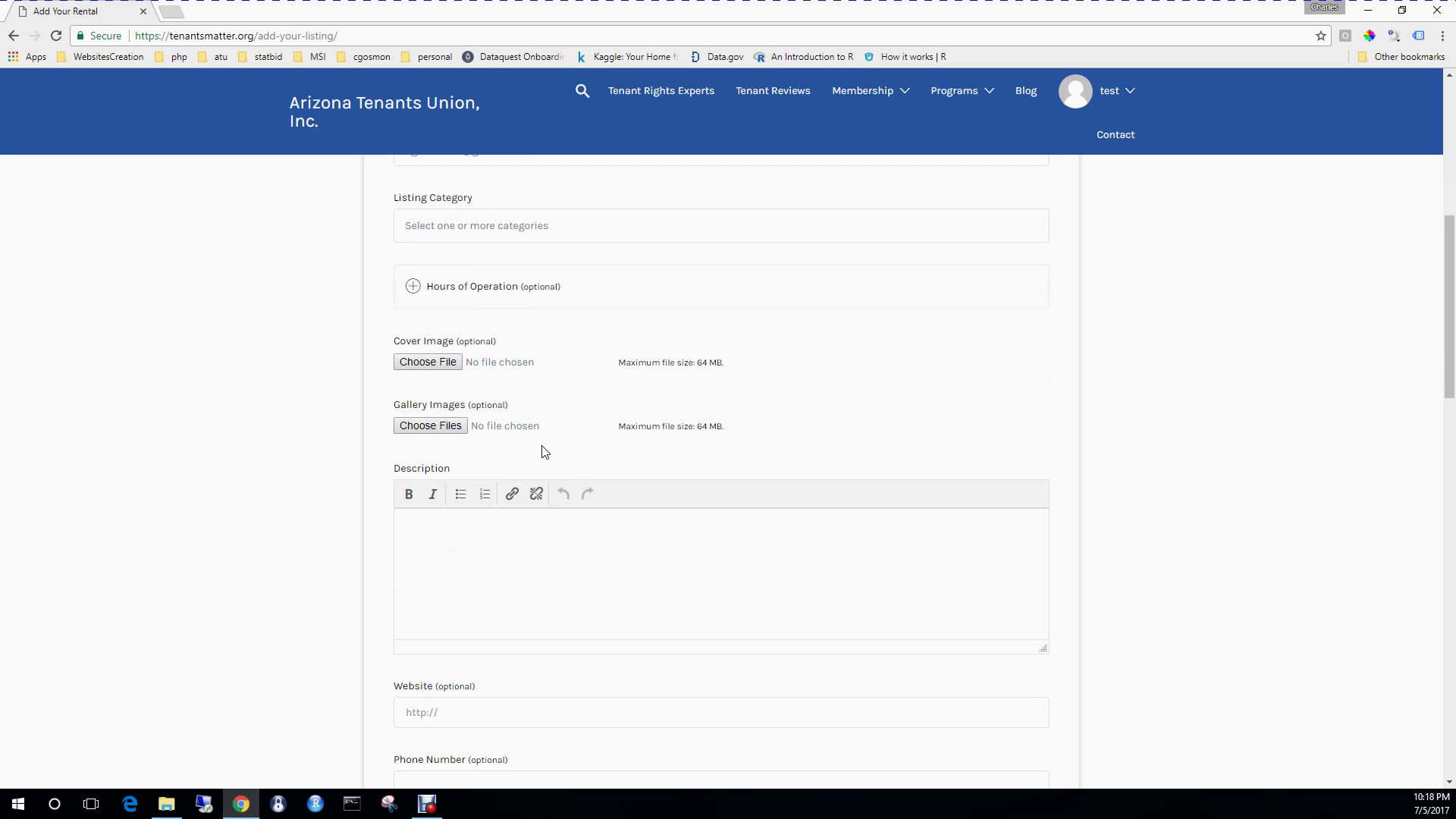
scroll(530, 452, up, 2)
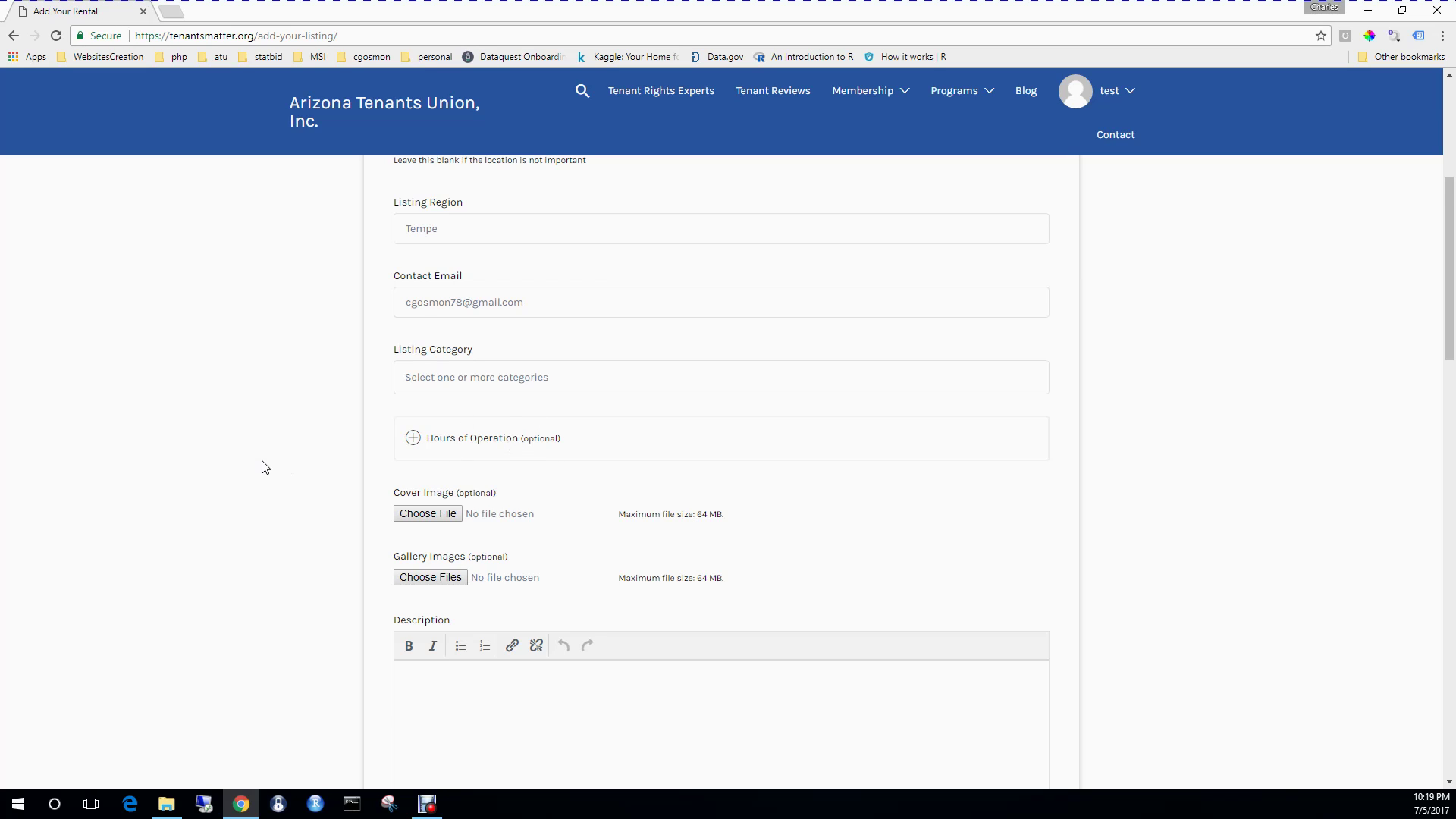
Start choosing a cover image file and open the imageLib folder on the Elements (F:) drive
scroll(349, 468, down, 1)
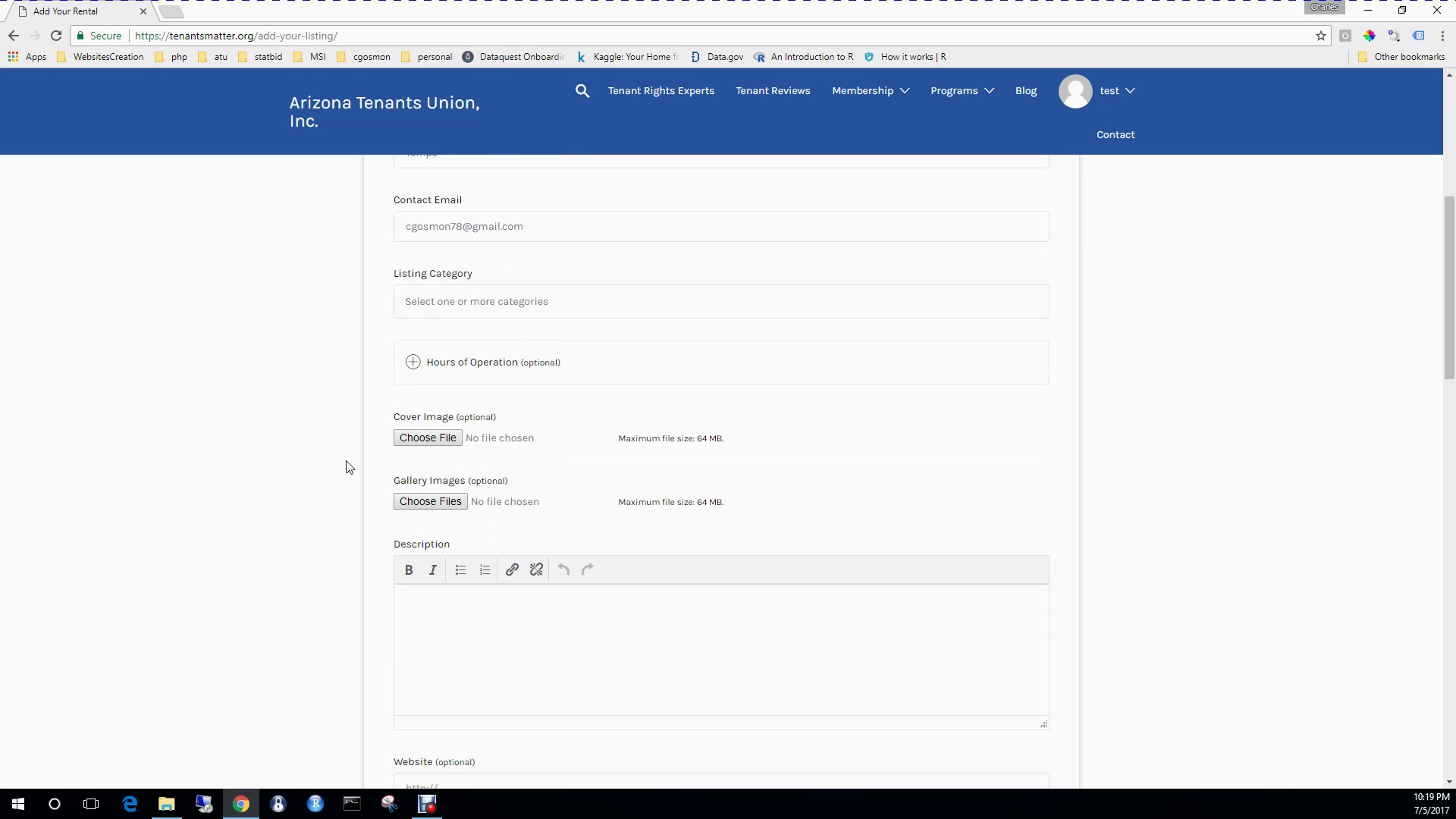
click(423, 445)
click(423, 446)
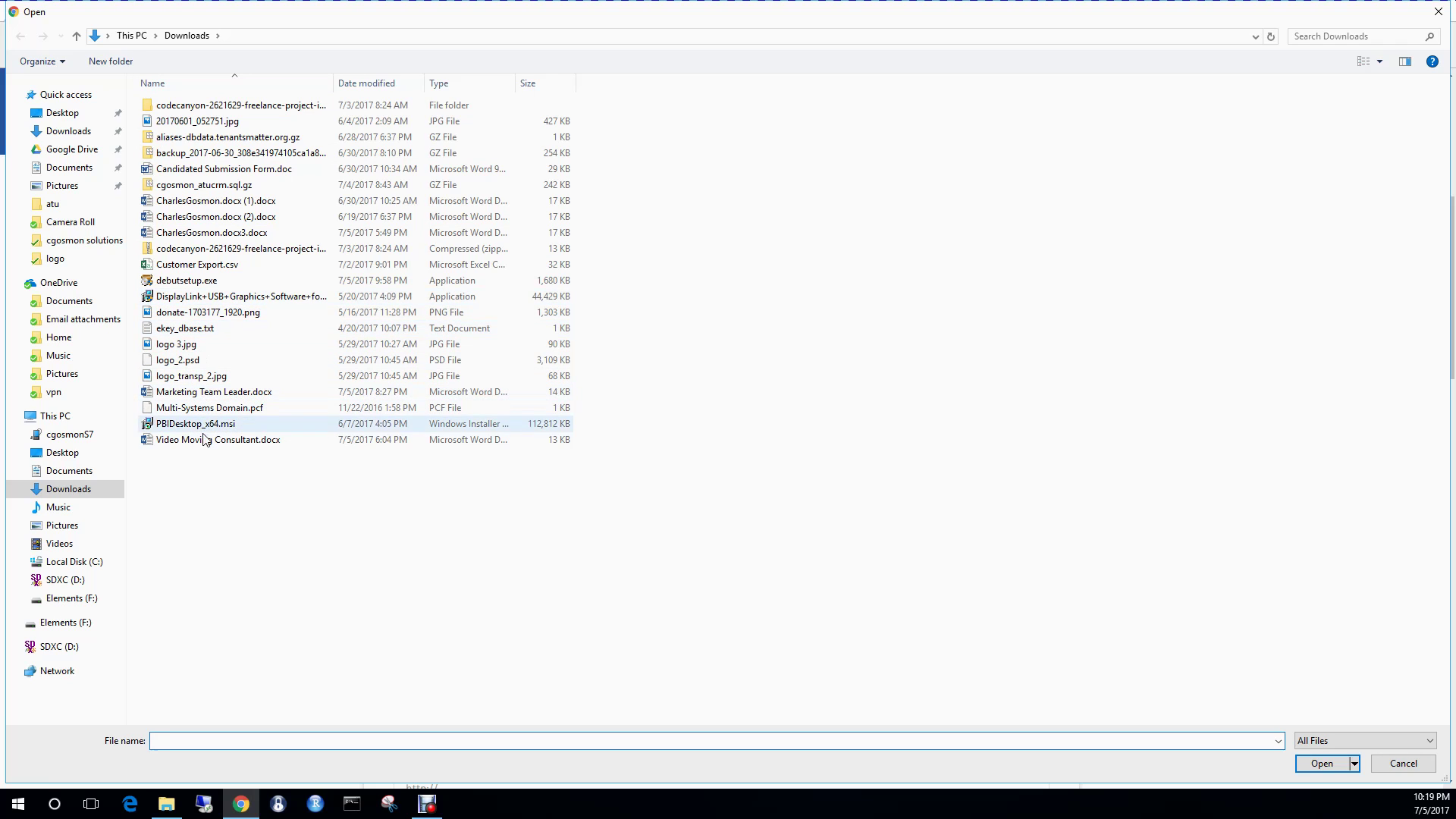
click(60, 599)
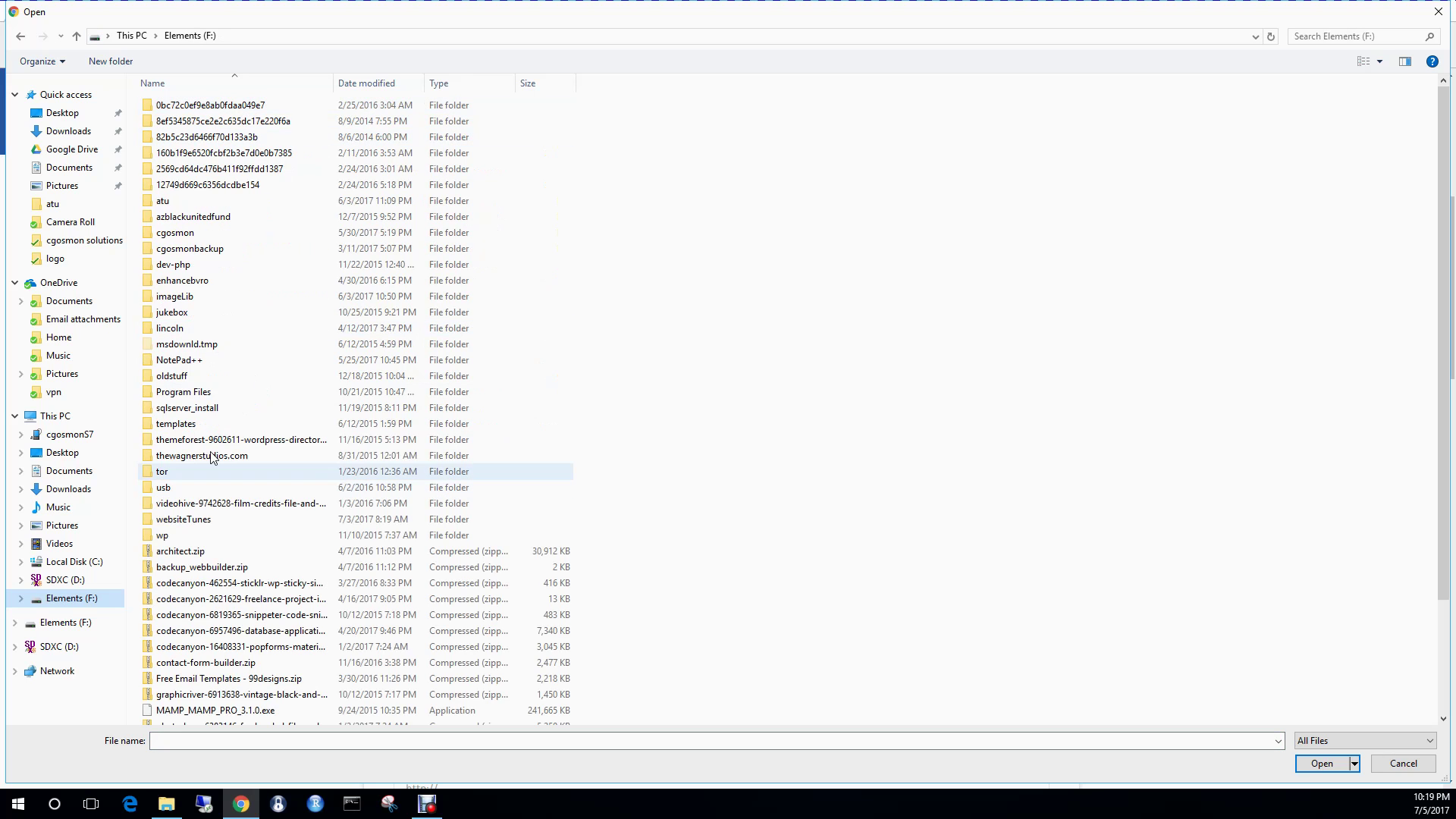
scroll(182, 504, down, 1)
scroll(186, 501, down, 2)
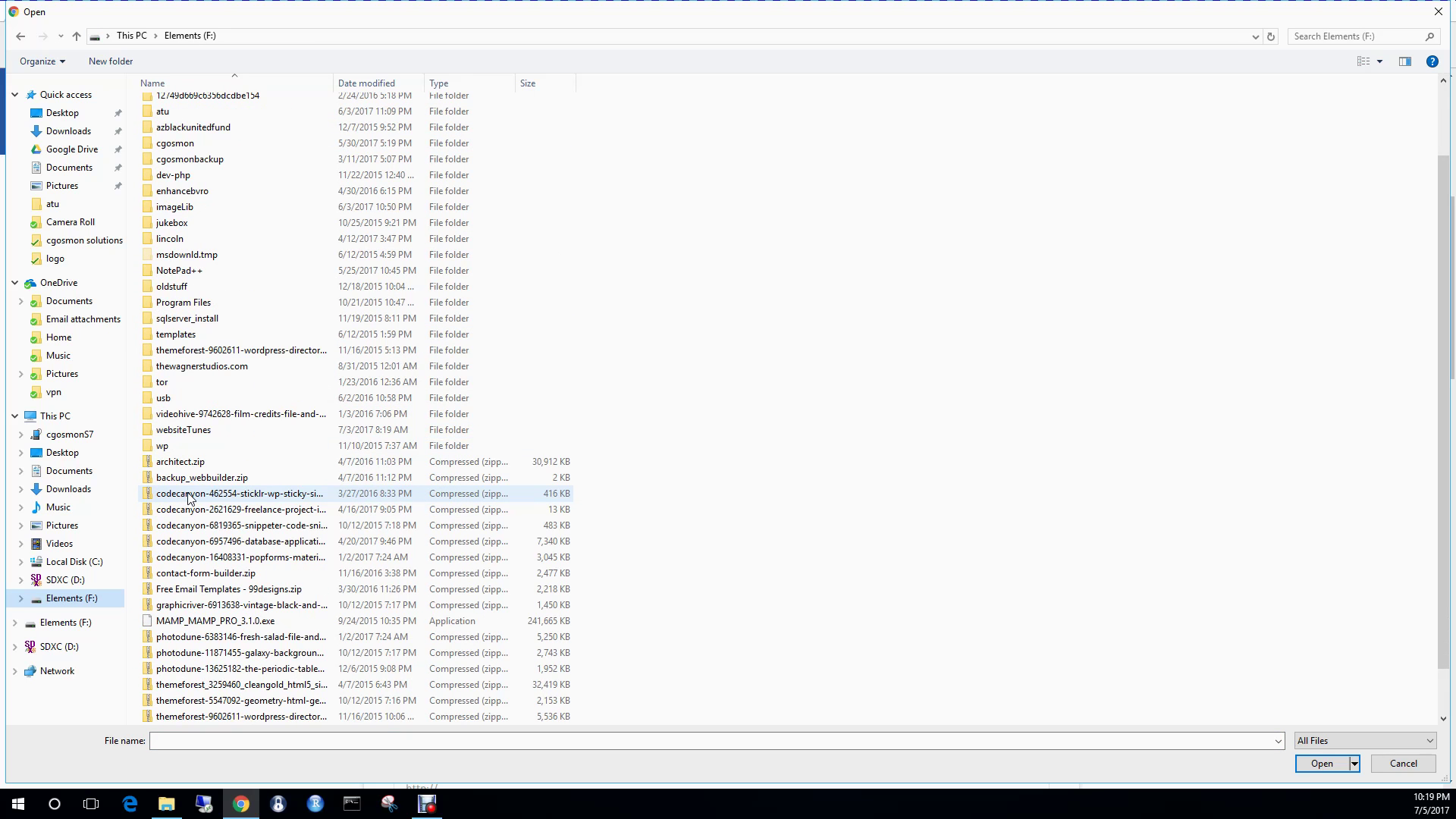
scroll(191, 497, up, 3)
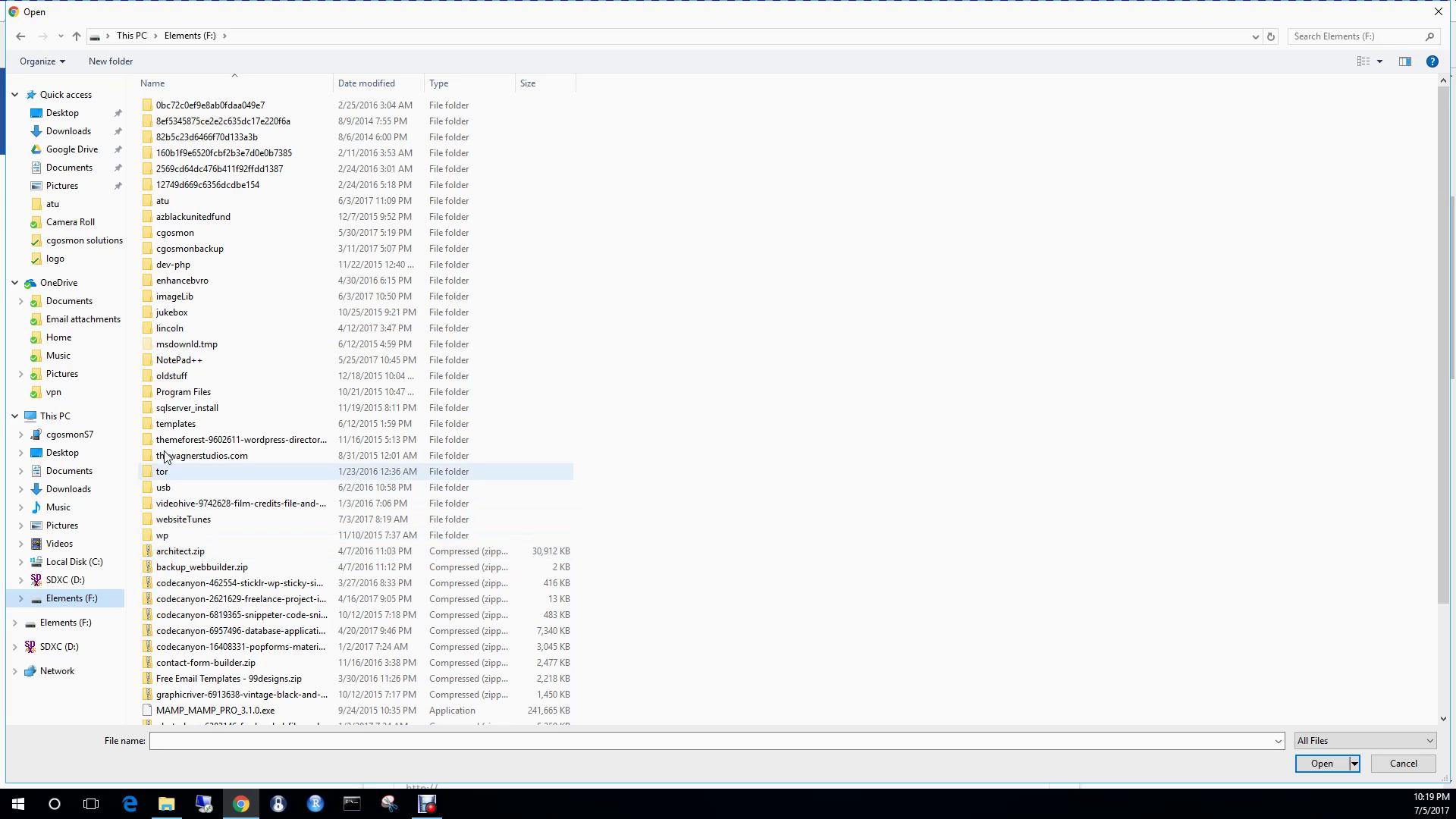
click(161, 296)
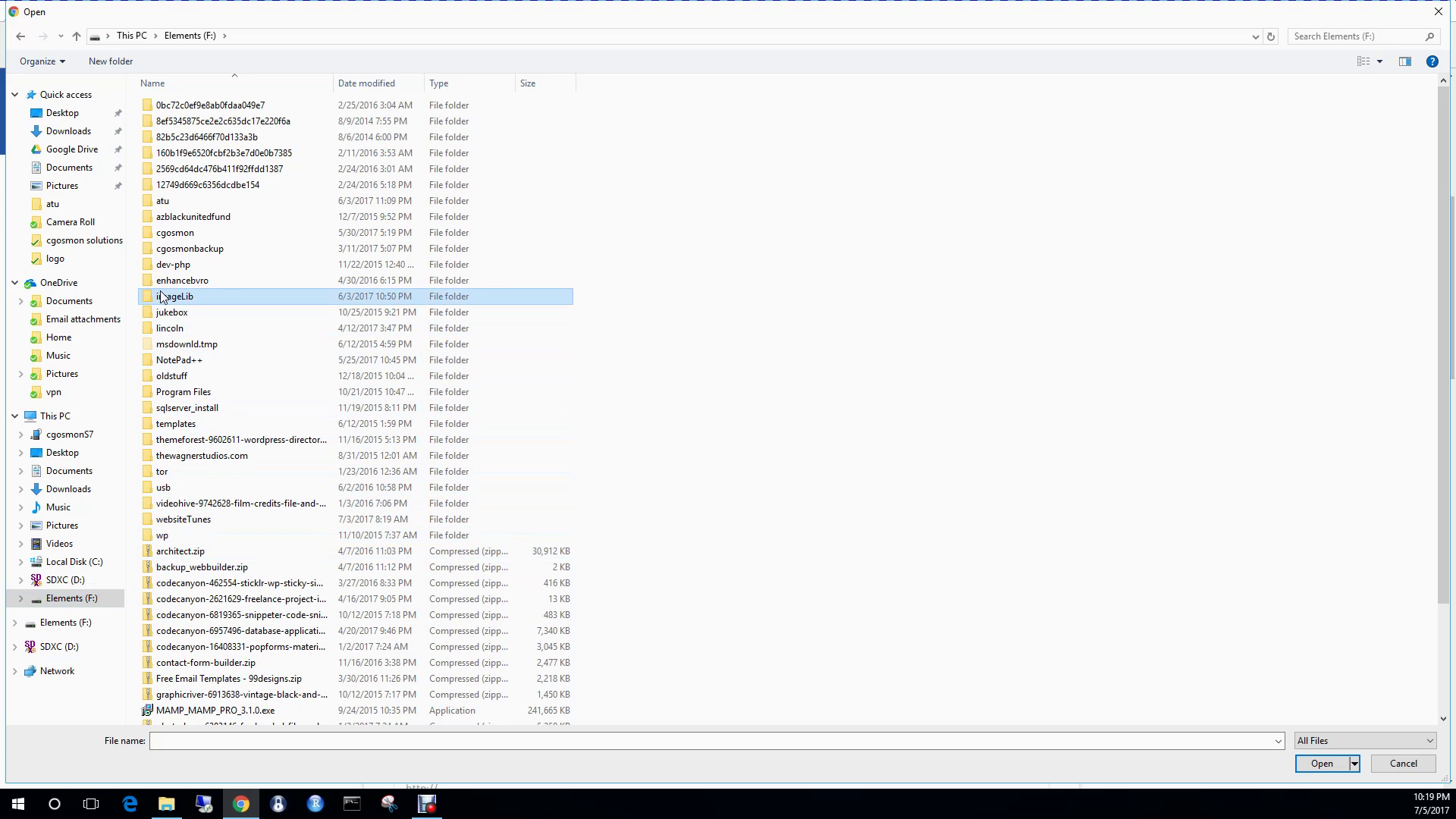
key(Return)
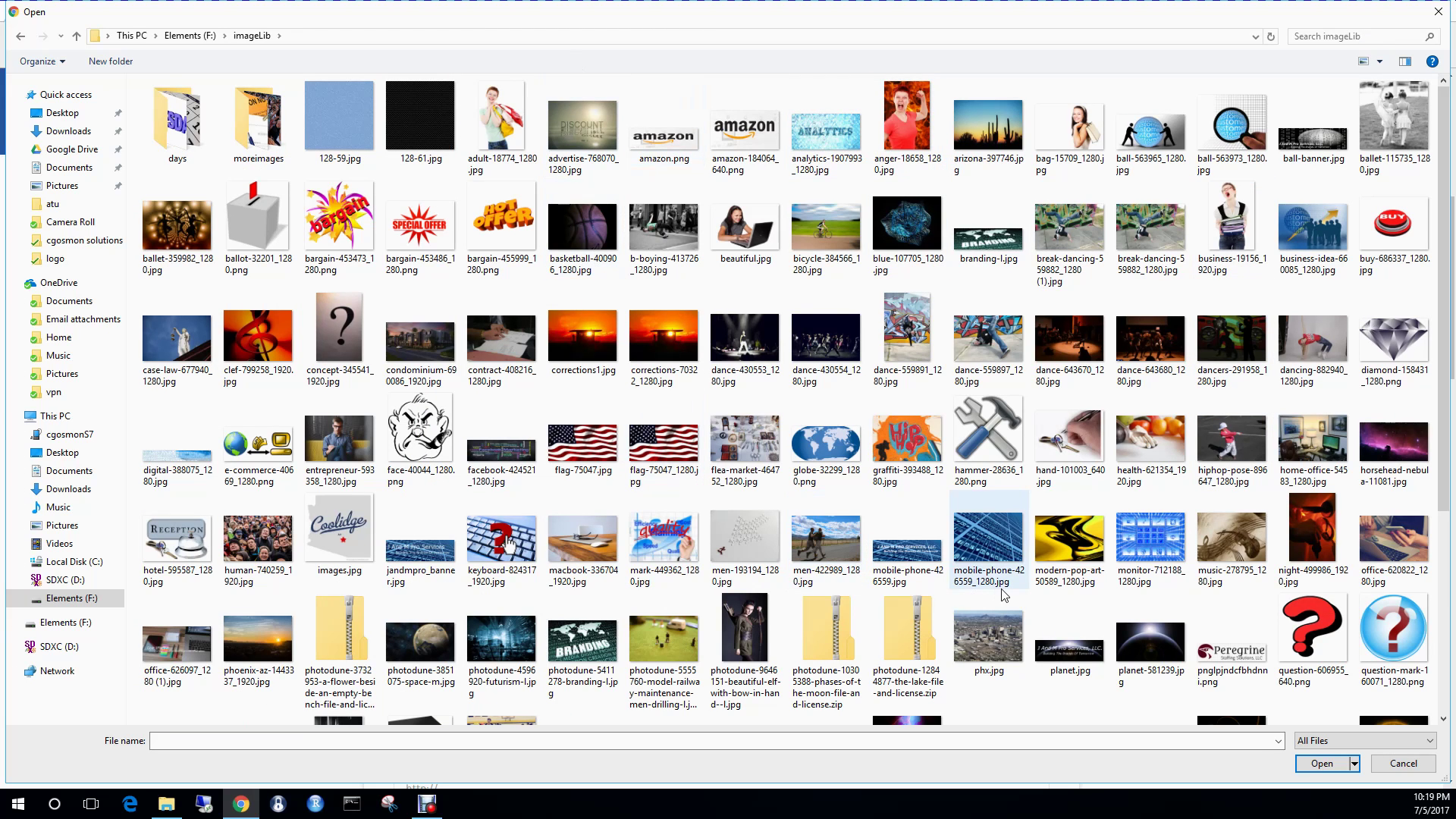
Upload images.jpg from the moreimages subfolder as the listing's cover image
scroll(1005, 595, down, 3)
scroll(1006, 595, up, 3)
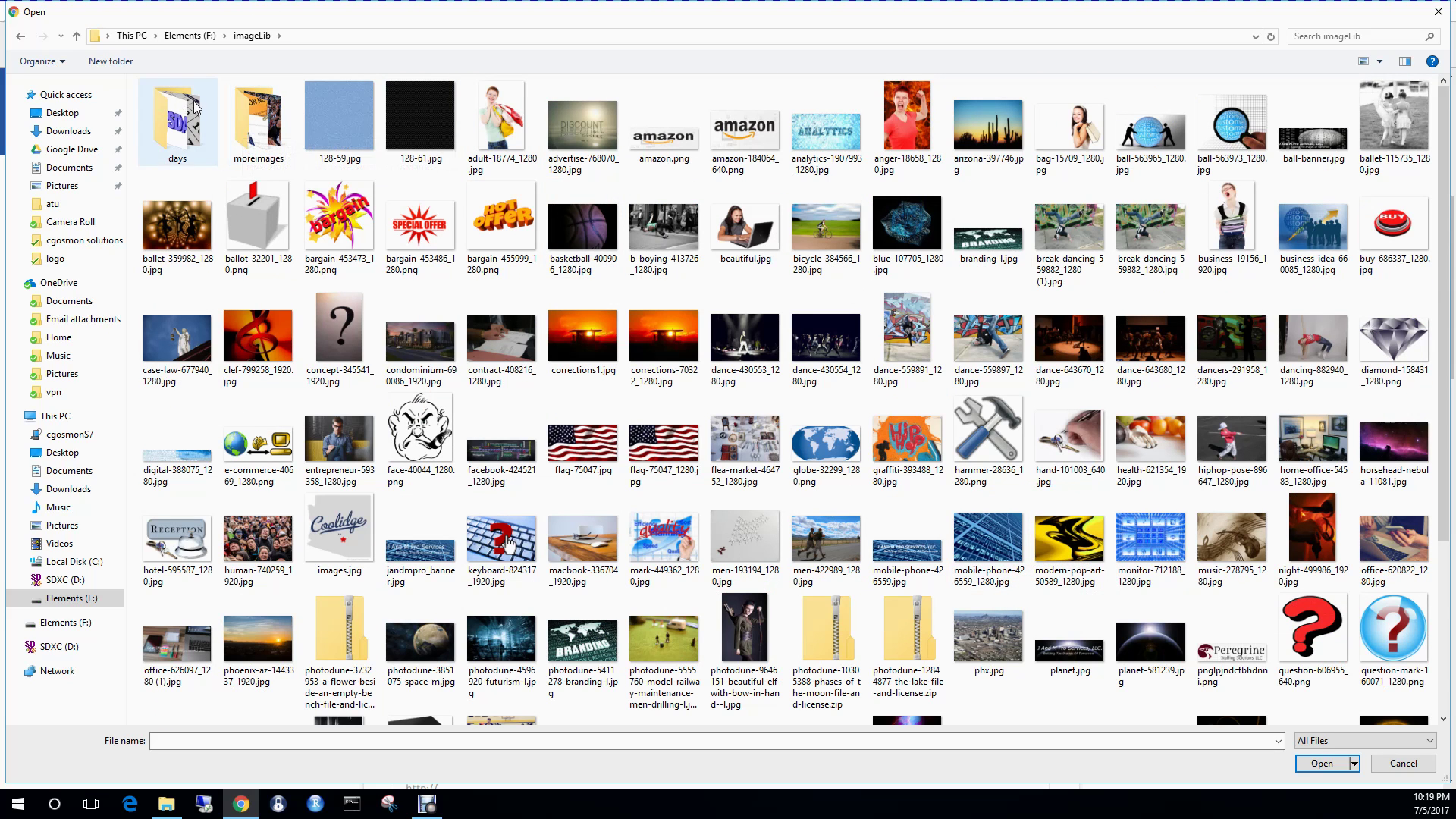
double_click(266, 135)
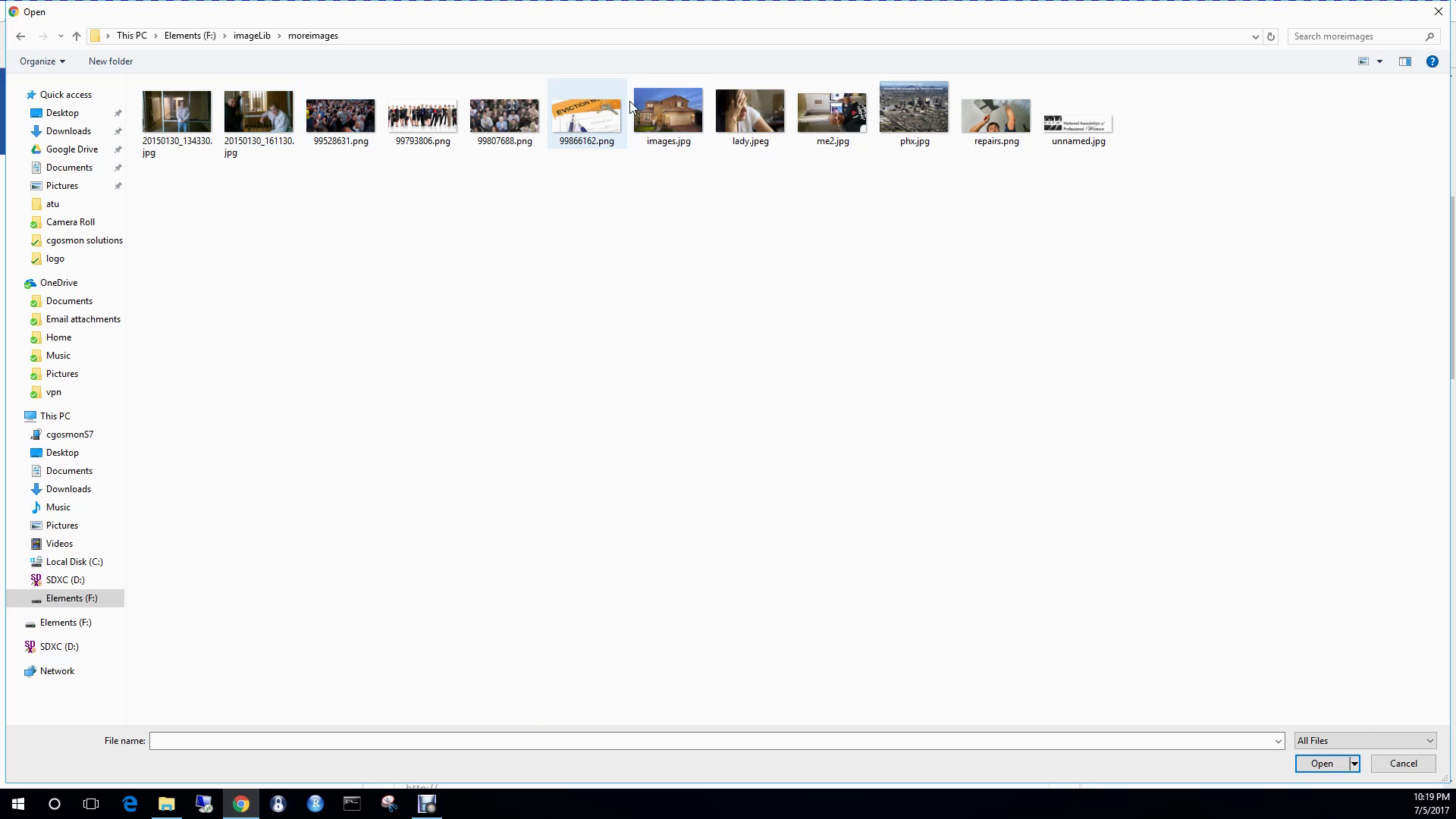
double_click(679, 123)
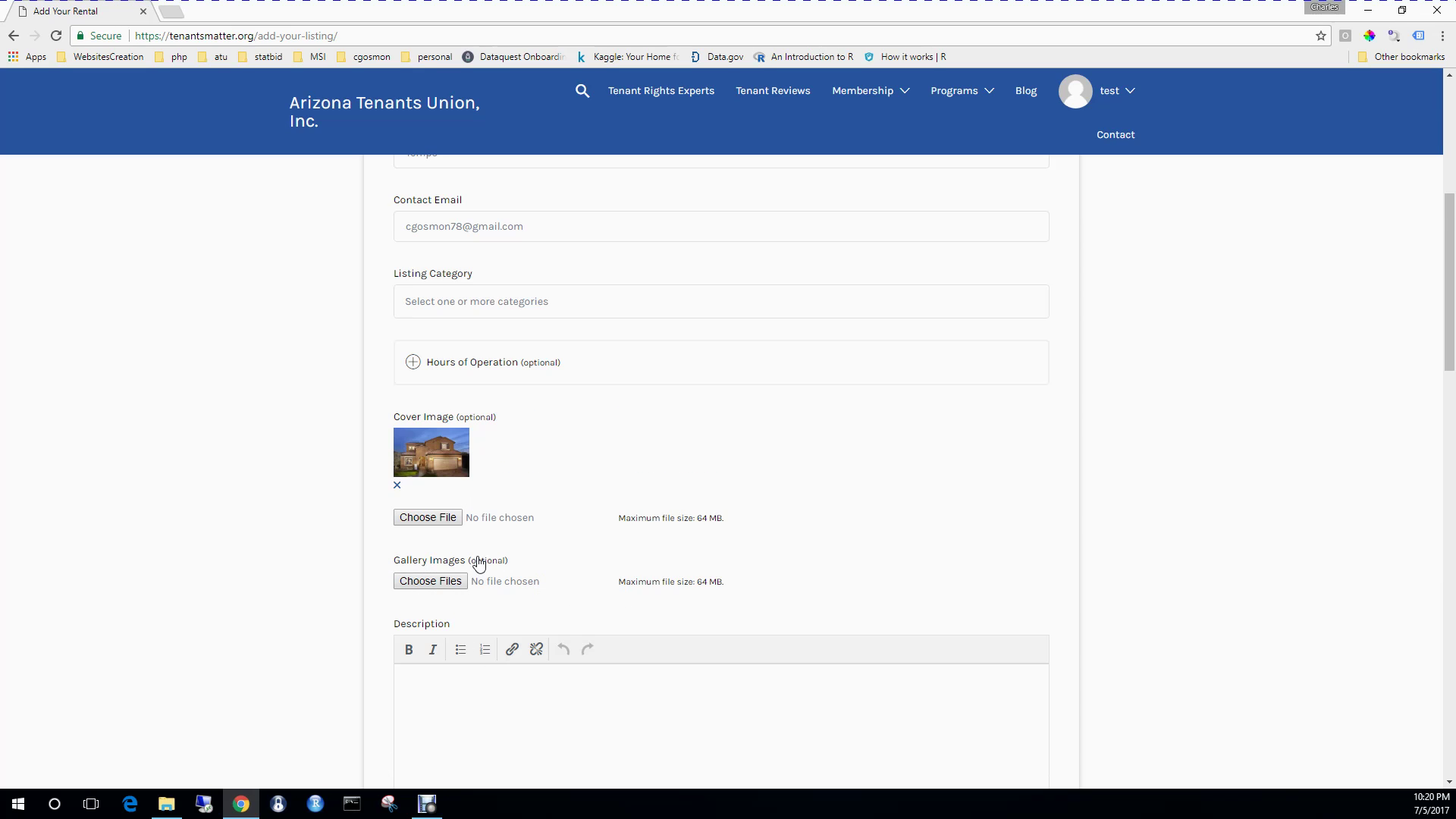
Enter the listing description "this place sucks sometimes, most times its awesome"
scroll(478, 564, down, 3)
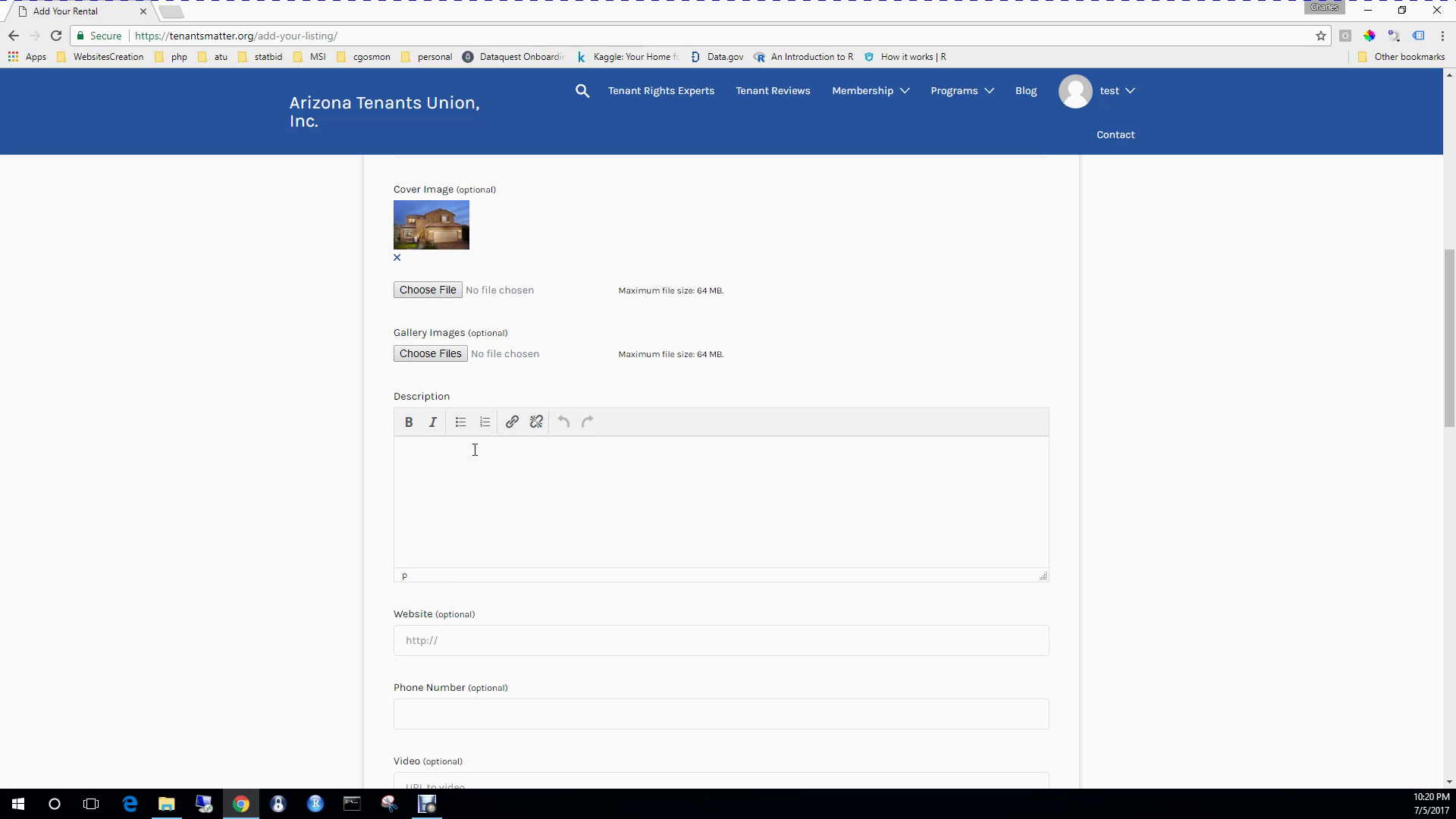
text(this place sucks sometimes, most times its)
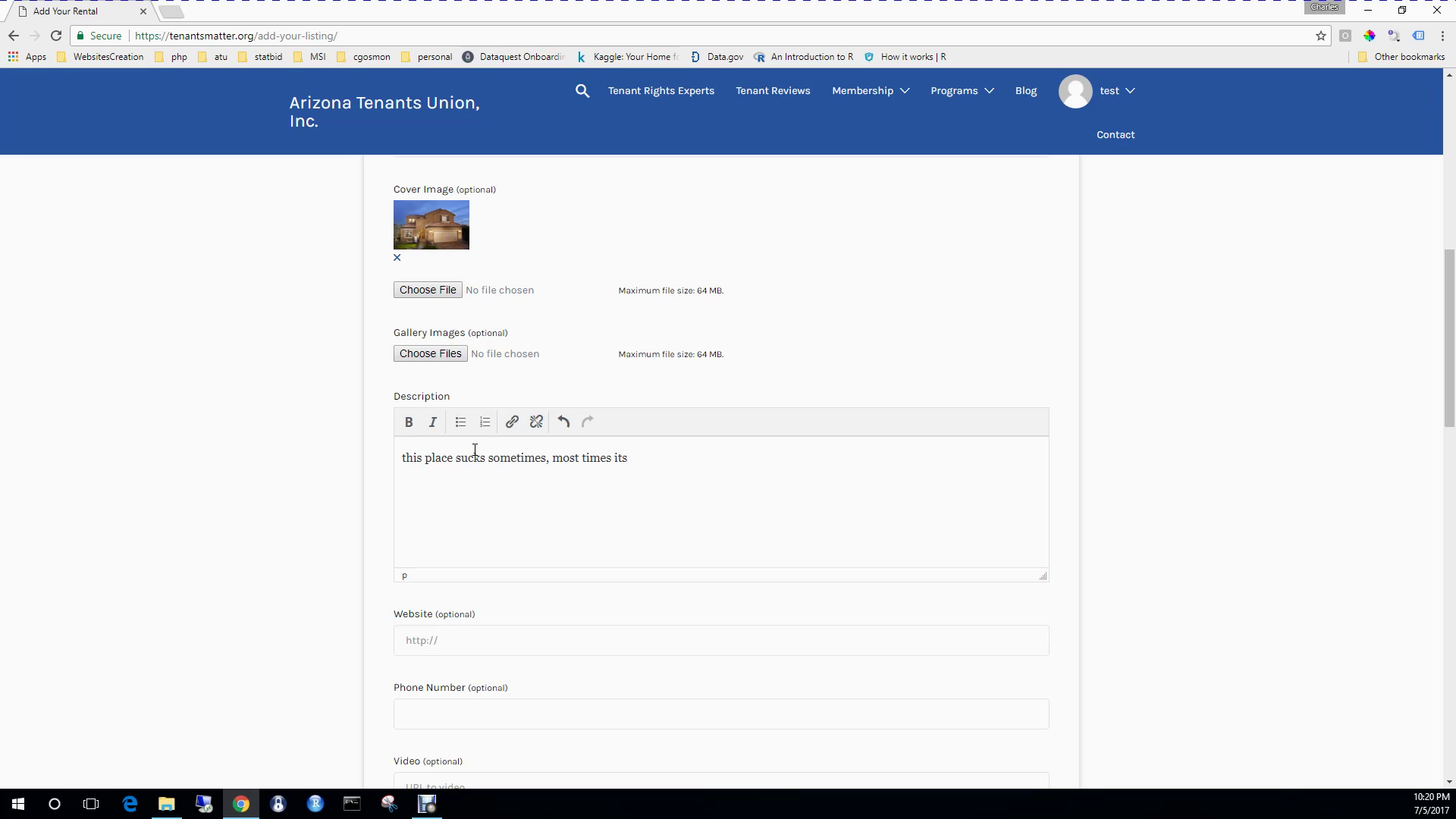
text( awesome)
Review the gallery images field and the optional website, phone number and video fields of the rental form
scroll(578, 511, down, 2)
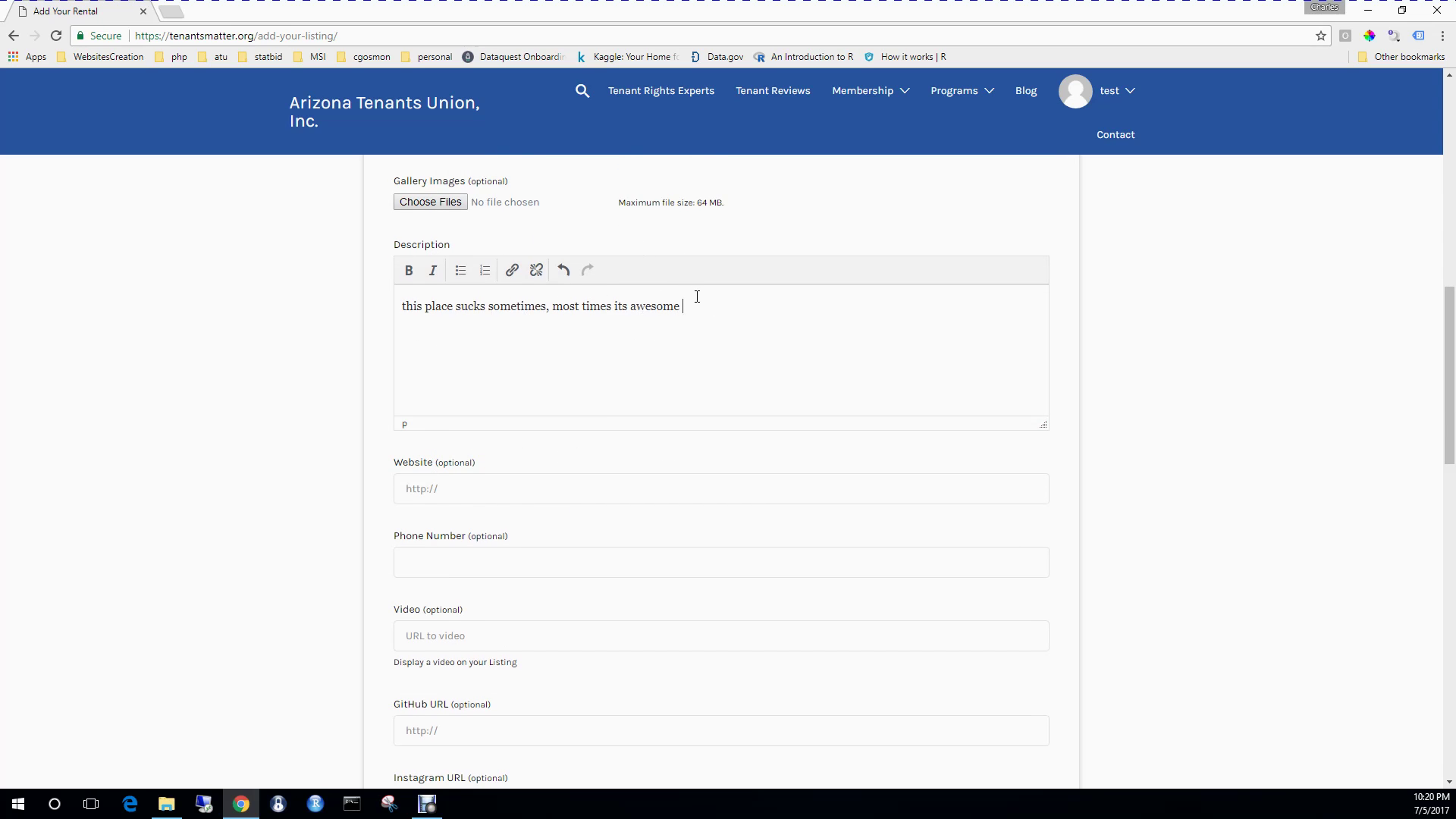
scroll(681, 292, up, 3)
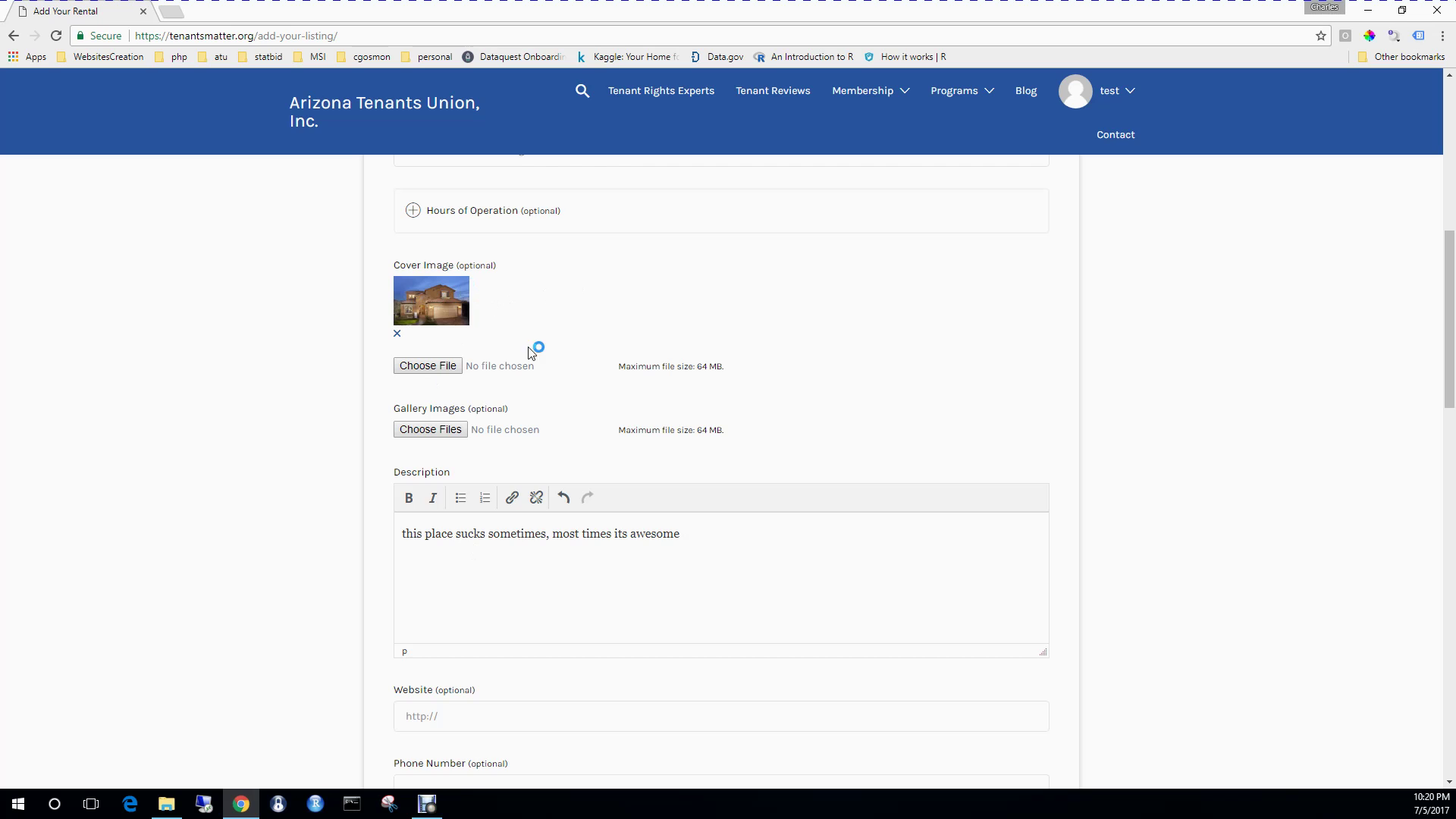
scroll(559, 413, down, 3)
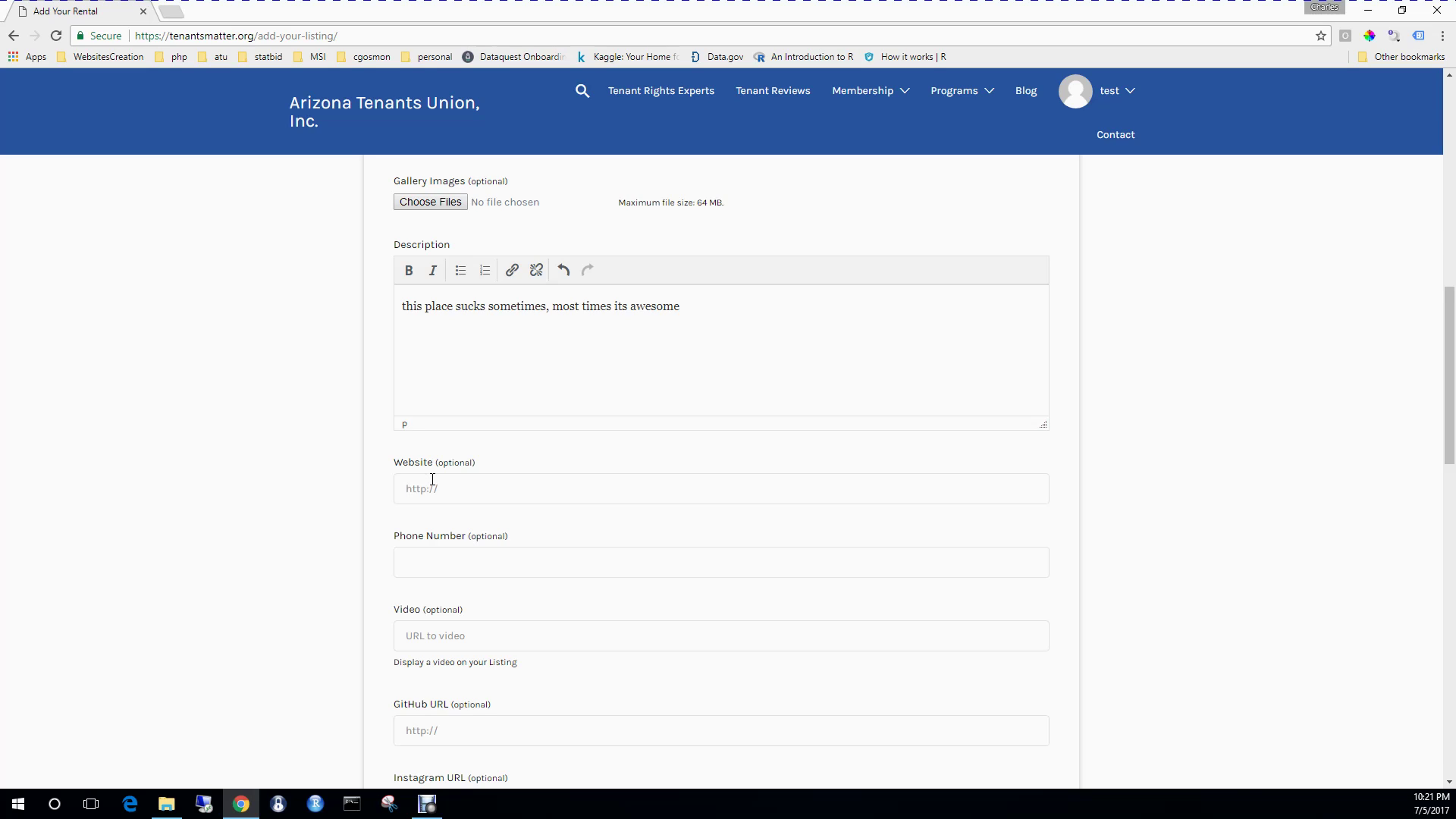
click(491, 481)
scroll(490, 479, down, 2)
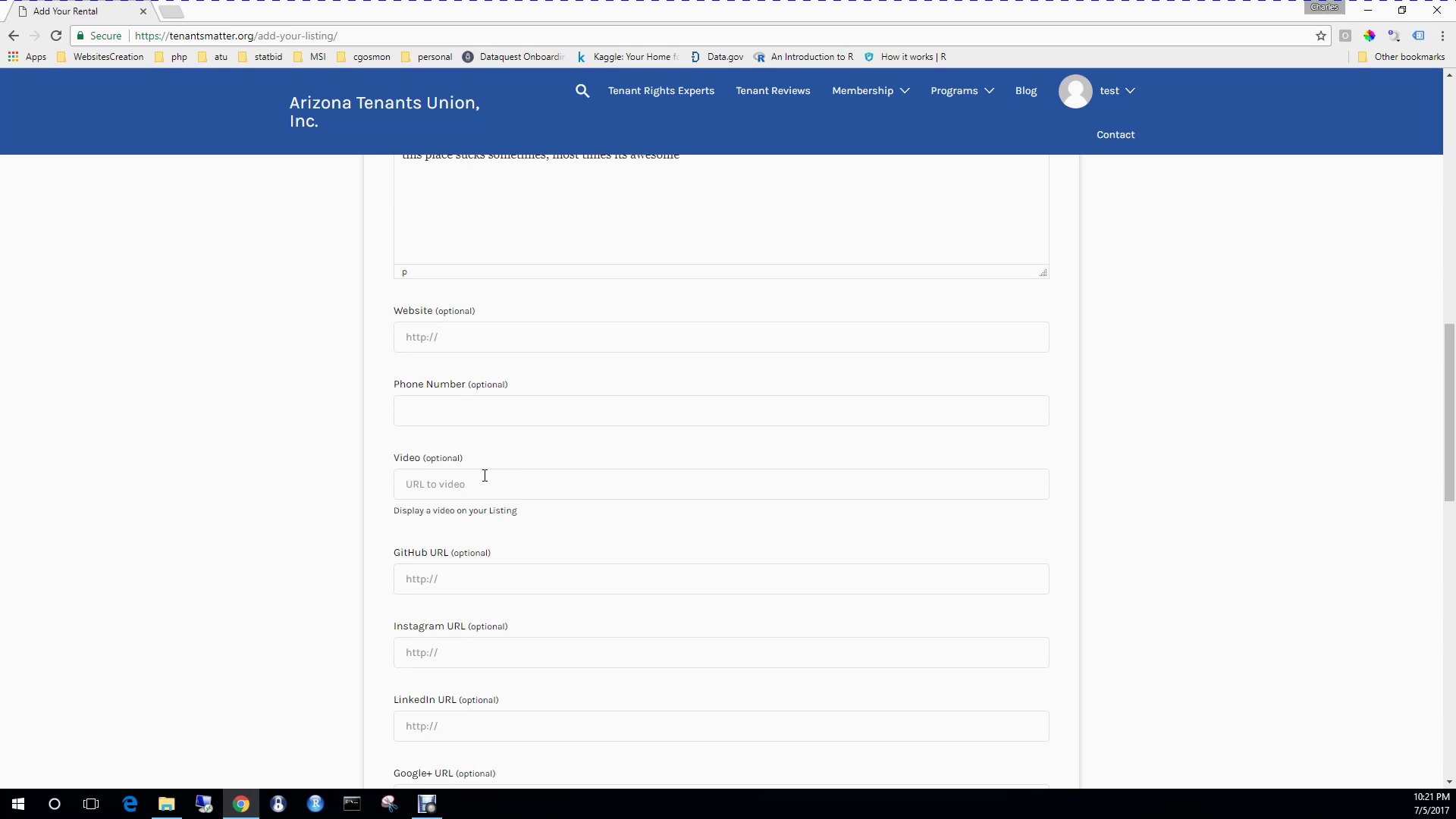
click(487, 420)
click(432, 418)
click(456, 484)
scroll(470, 467, down, 1)
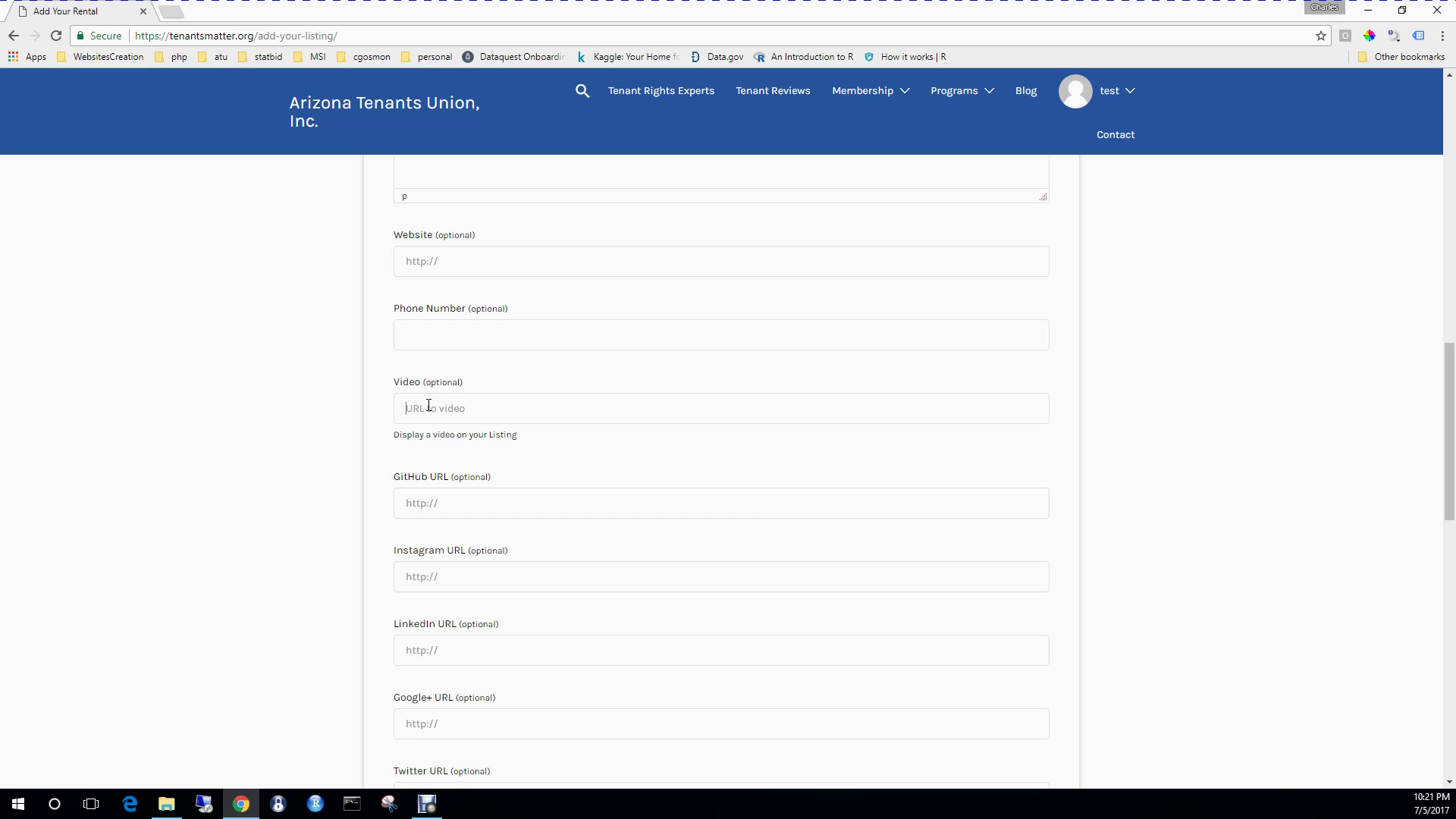
click(496, 407)
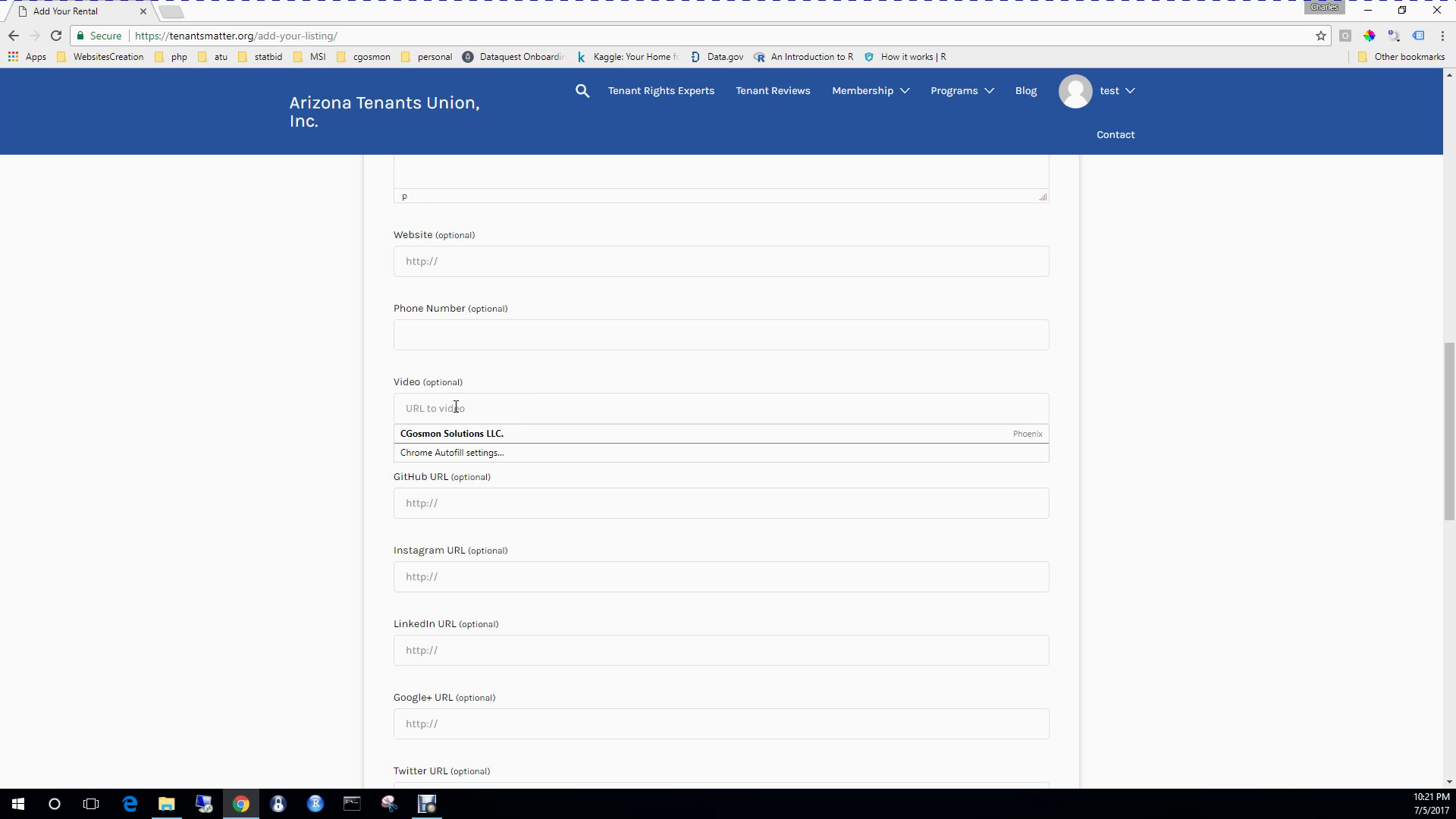
Review the rental form's optional video and social media URL fields, from GitHub through Pinterest, down to the end of the form
click(287, 414)
scroll(477, 543, down, 1)
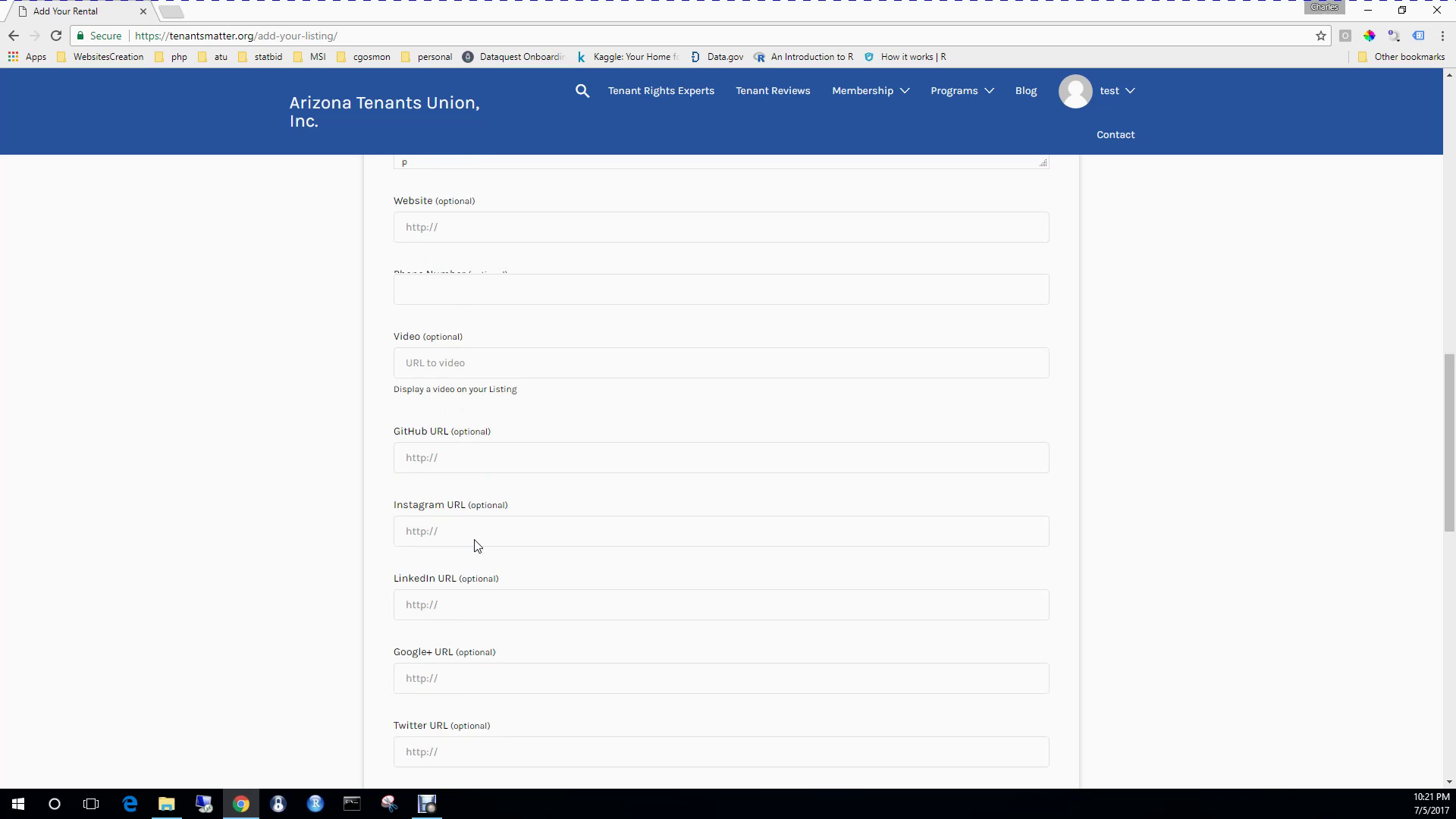
scroll(476, 545, down, 3)
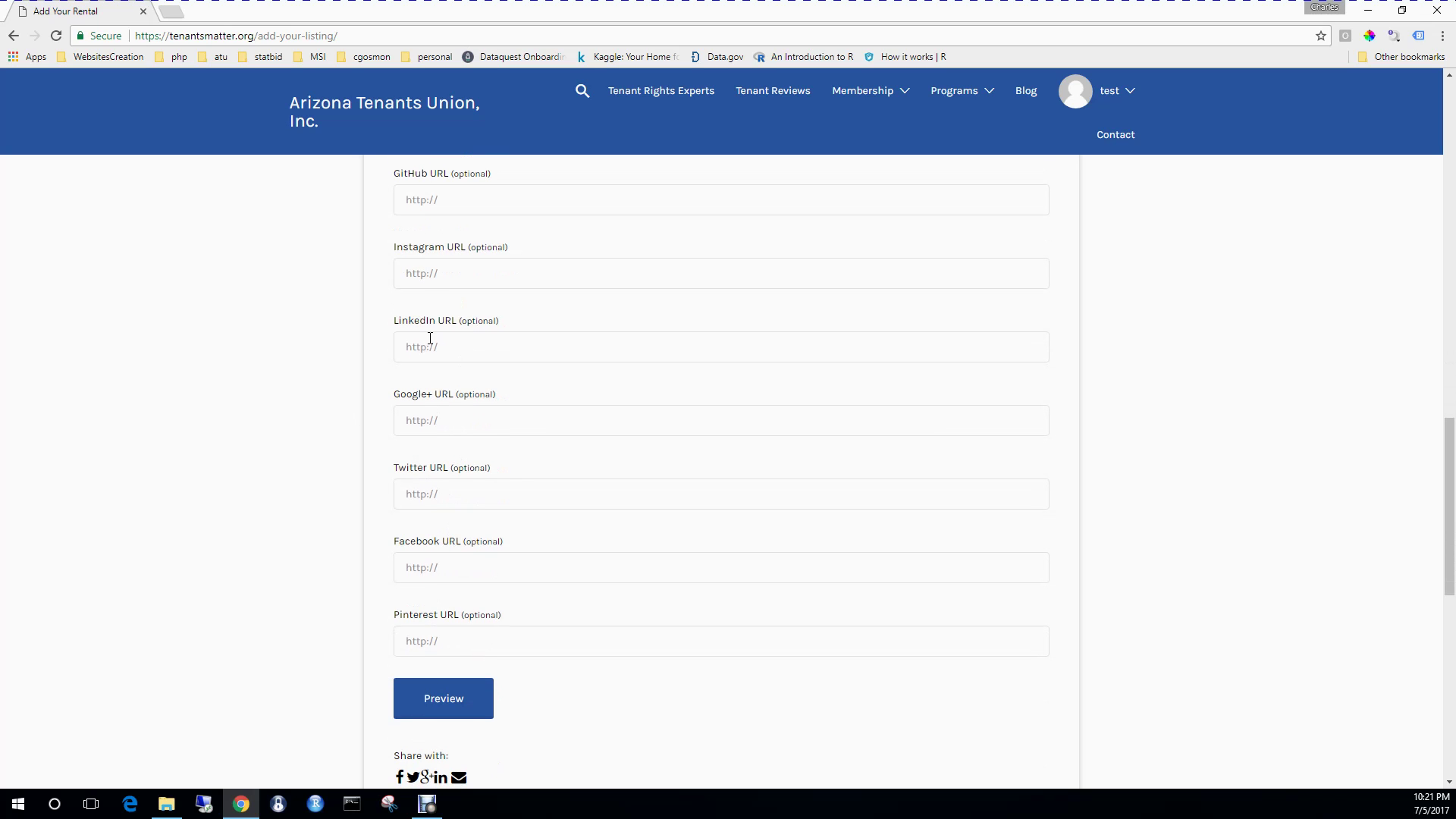
scroll(455, 546, down, 3)
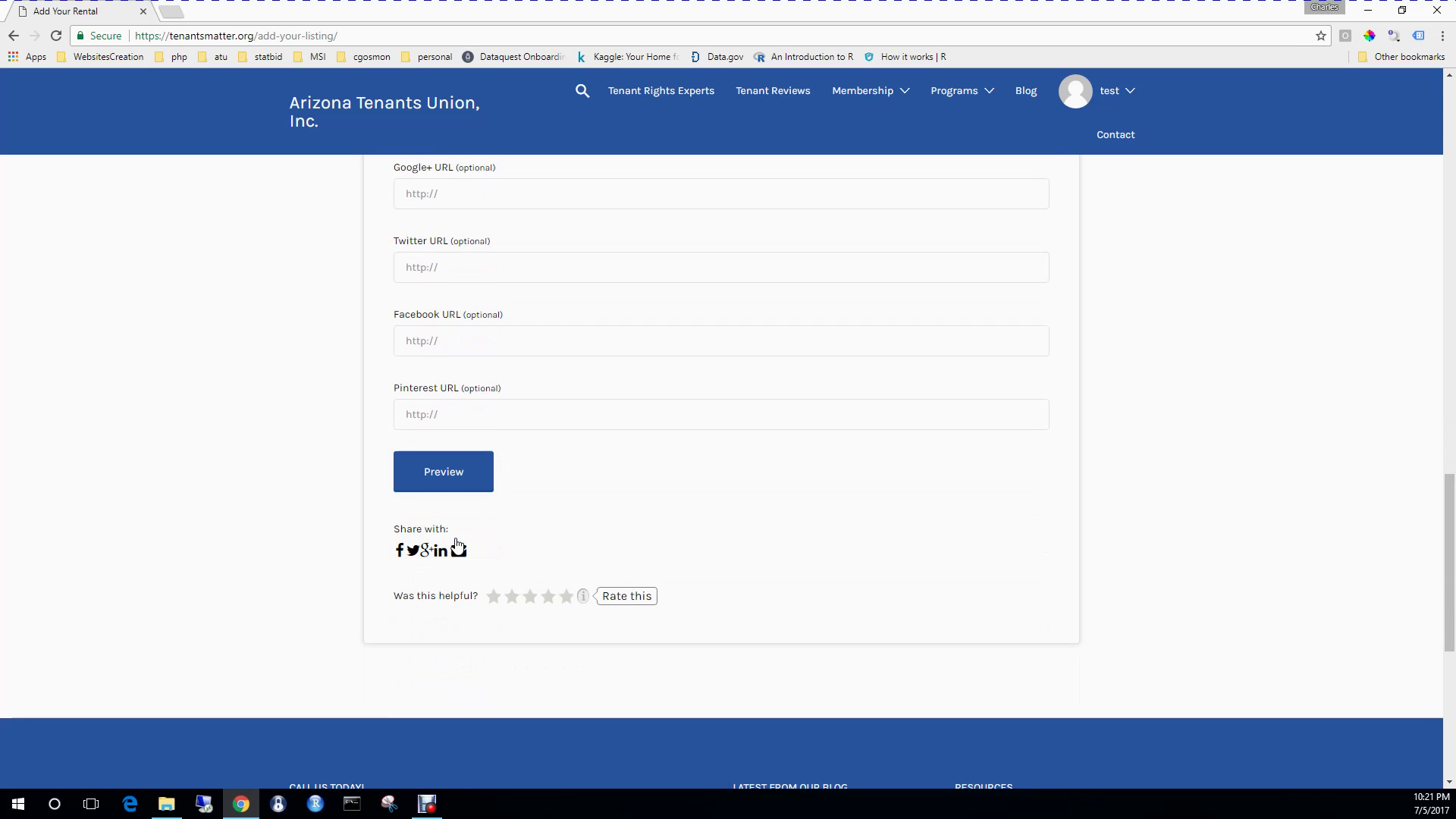
scroll(486, 410, up, 3)
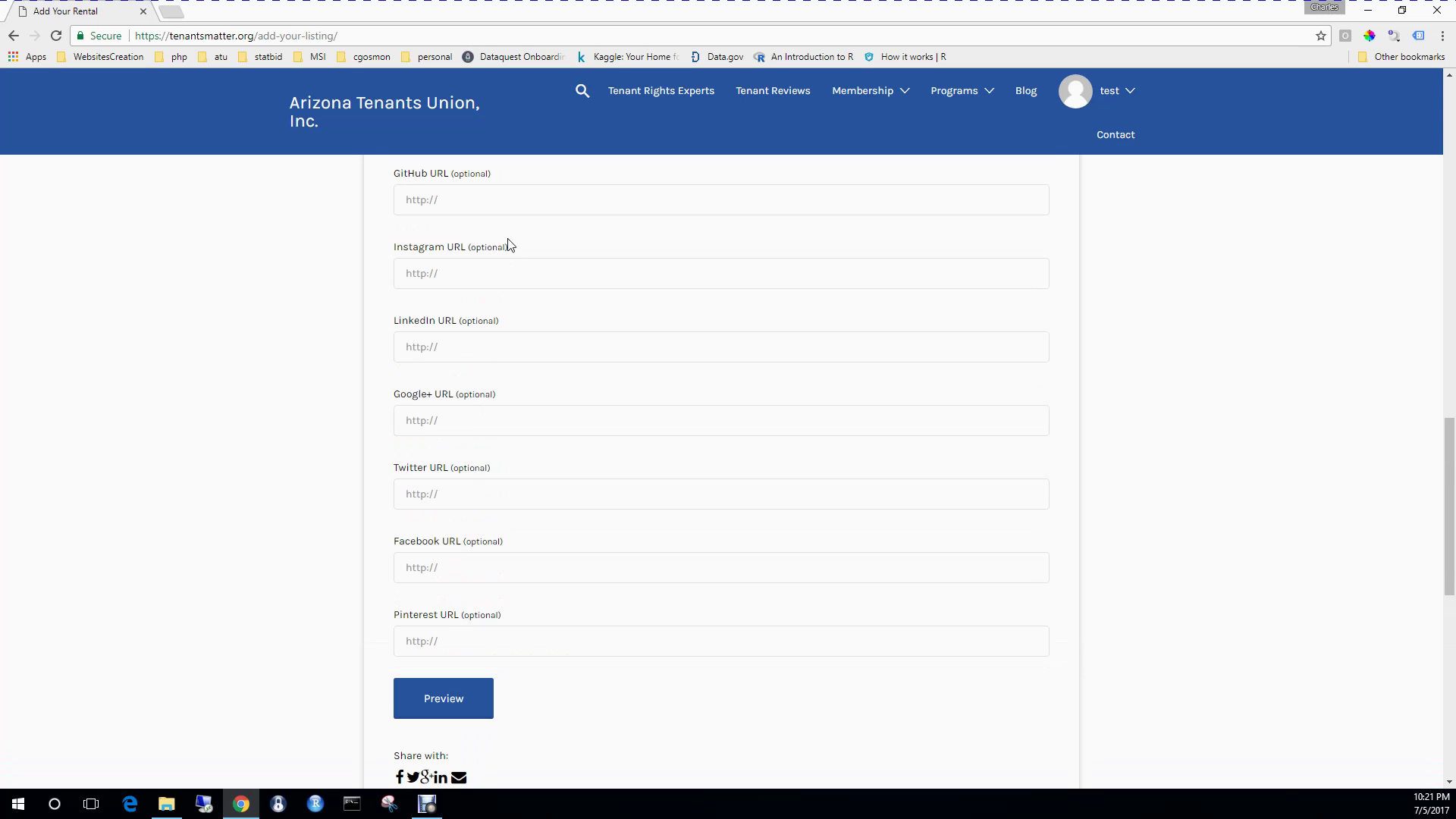
scroll(499, 417, up, 3)
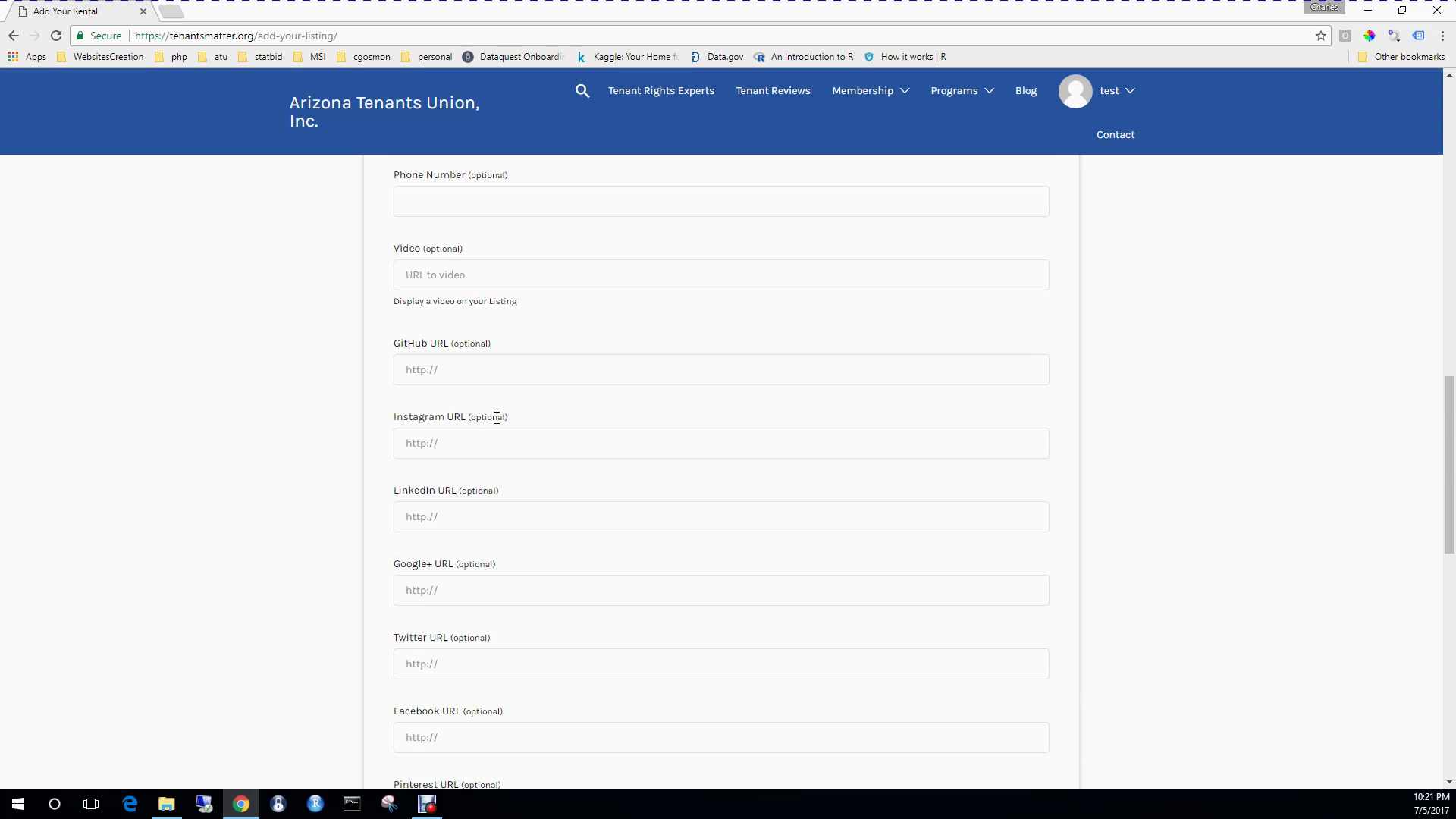
scroll(470, 380, up, 1)
scroll(362, 254, down, 5)
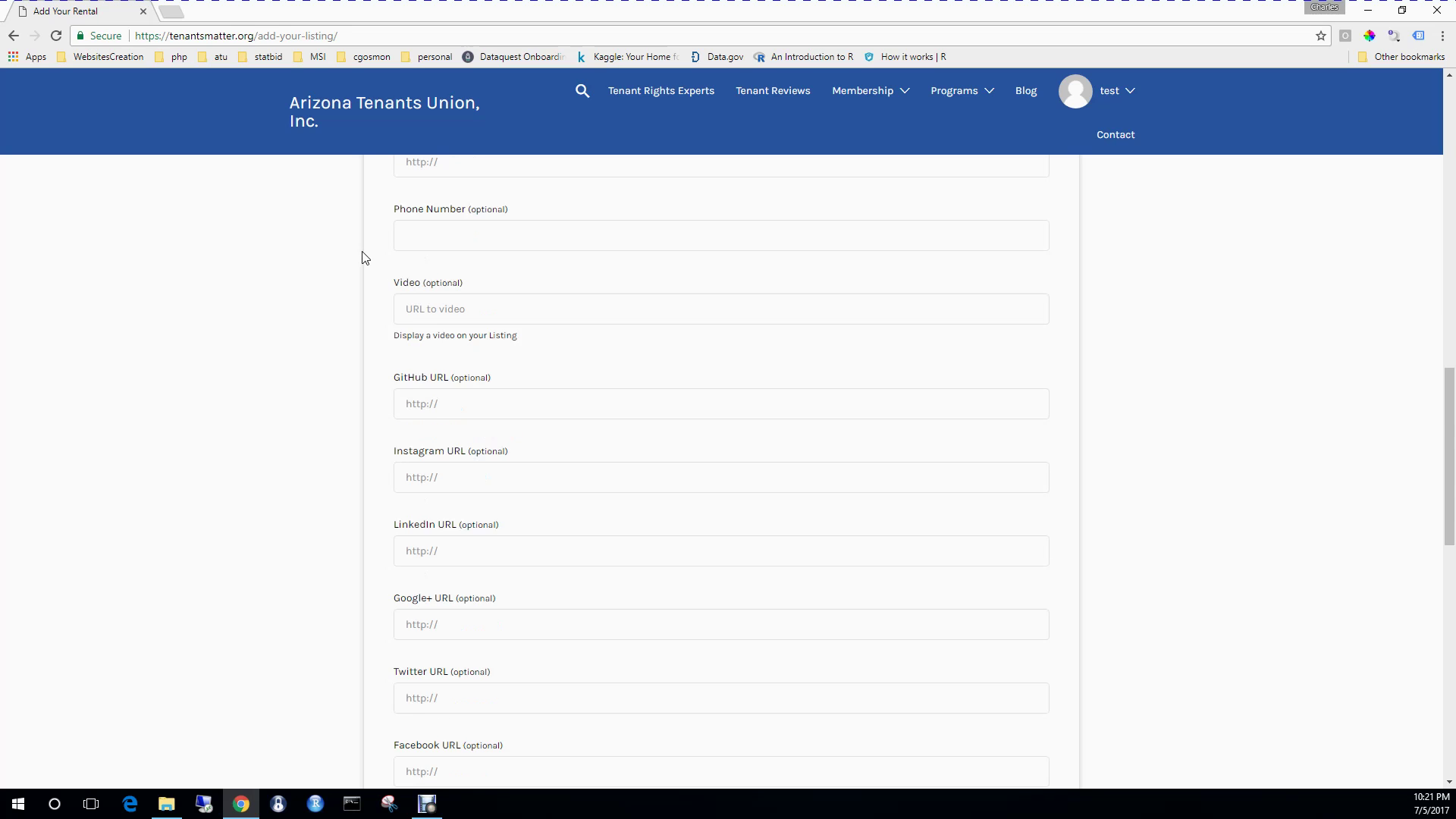
scroll(308, 328, down, 3)
scroll(305, 407, up, 8)
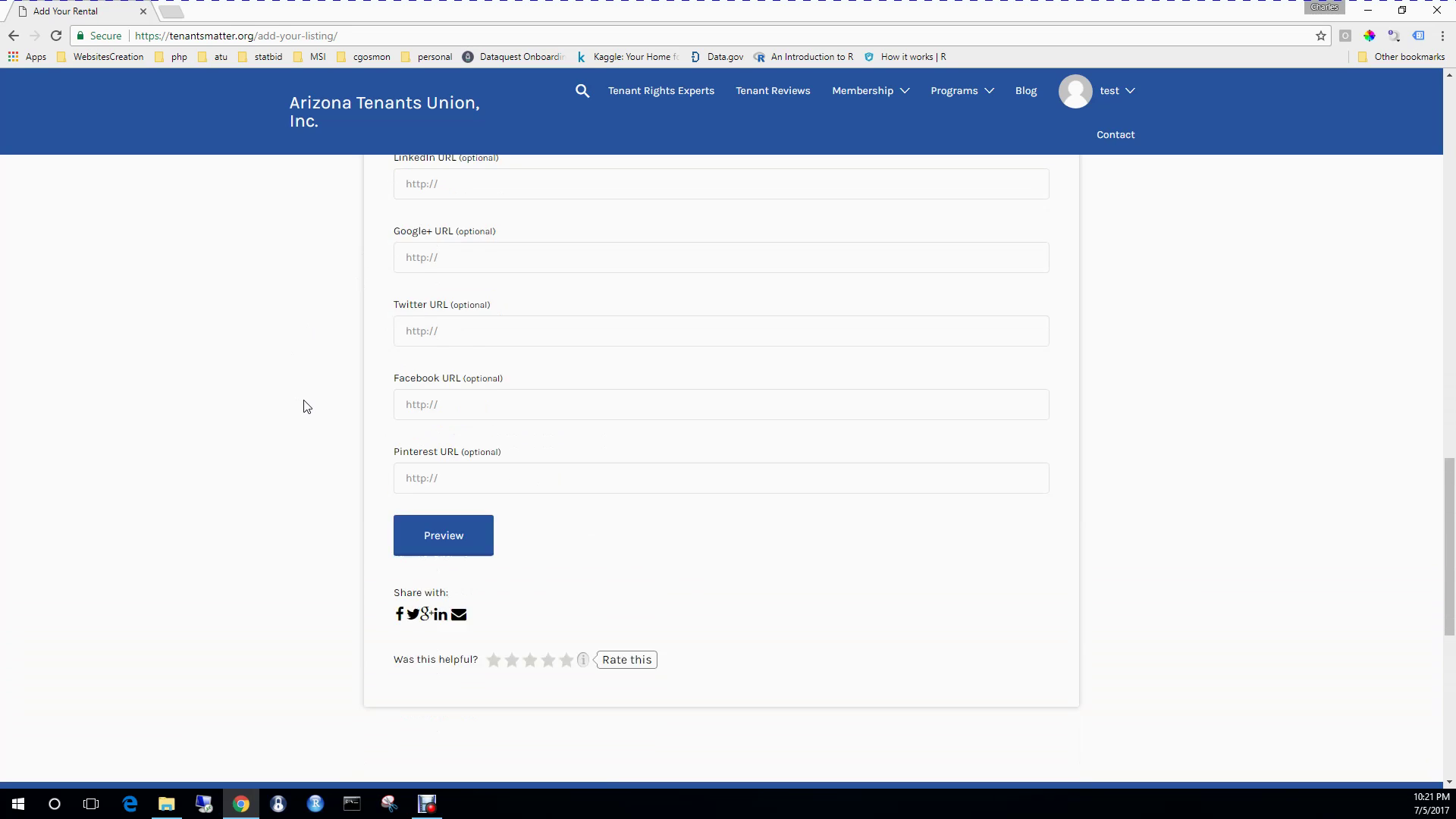
Set the rental's listing category to Entire Home
scroll(306, 407, up, 15)
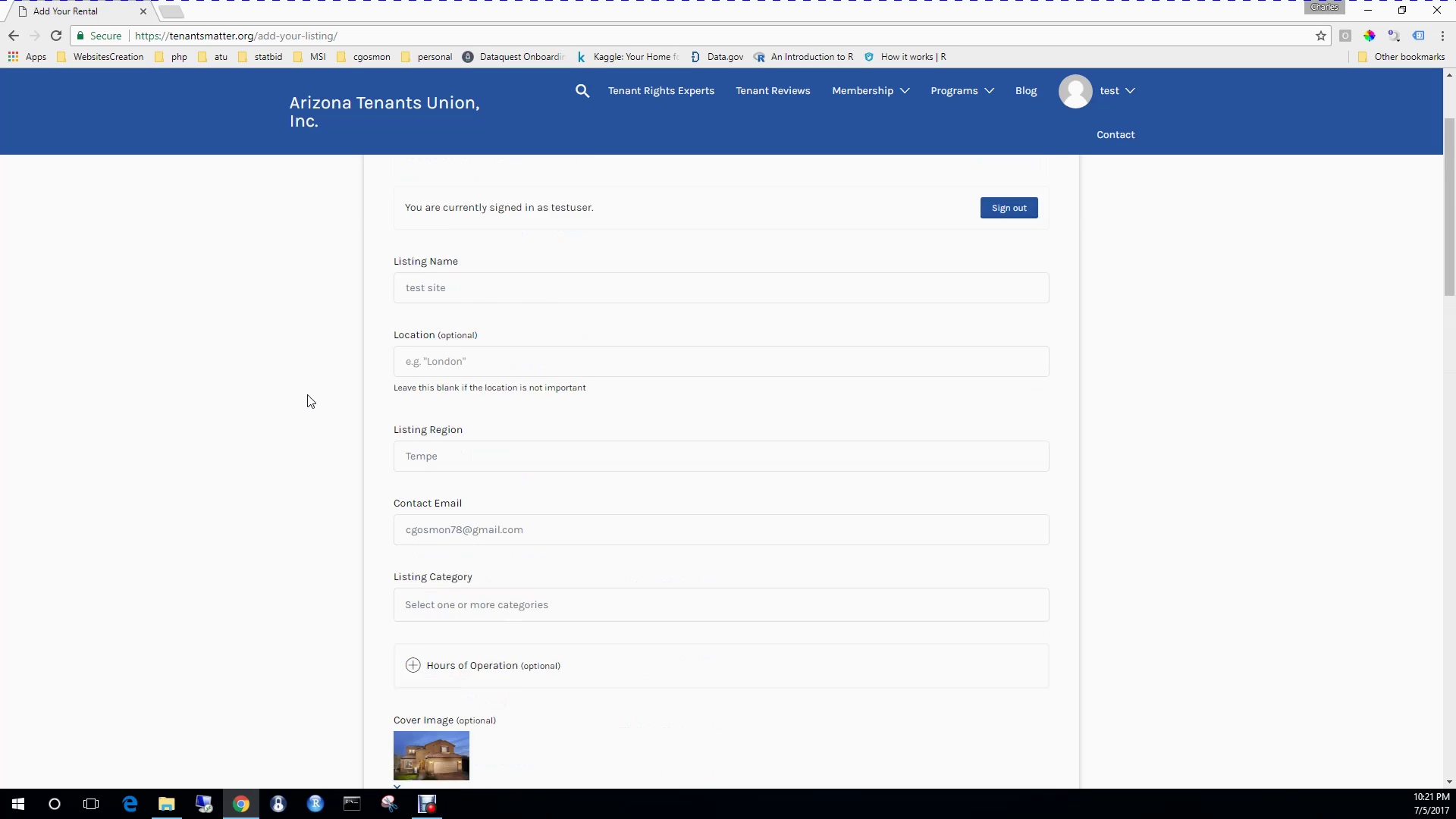
scroll(432, 543, down, 1)
scroll(505, 562, down, 2)
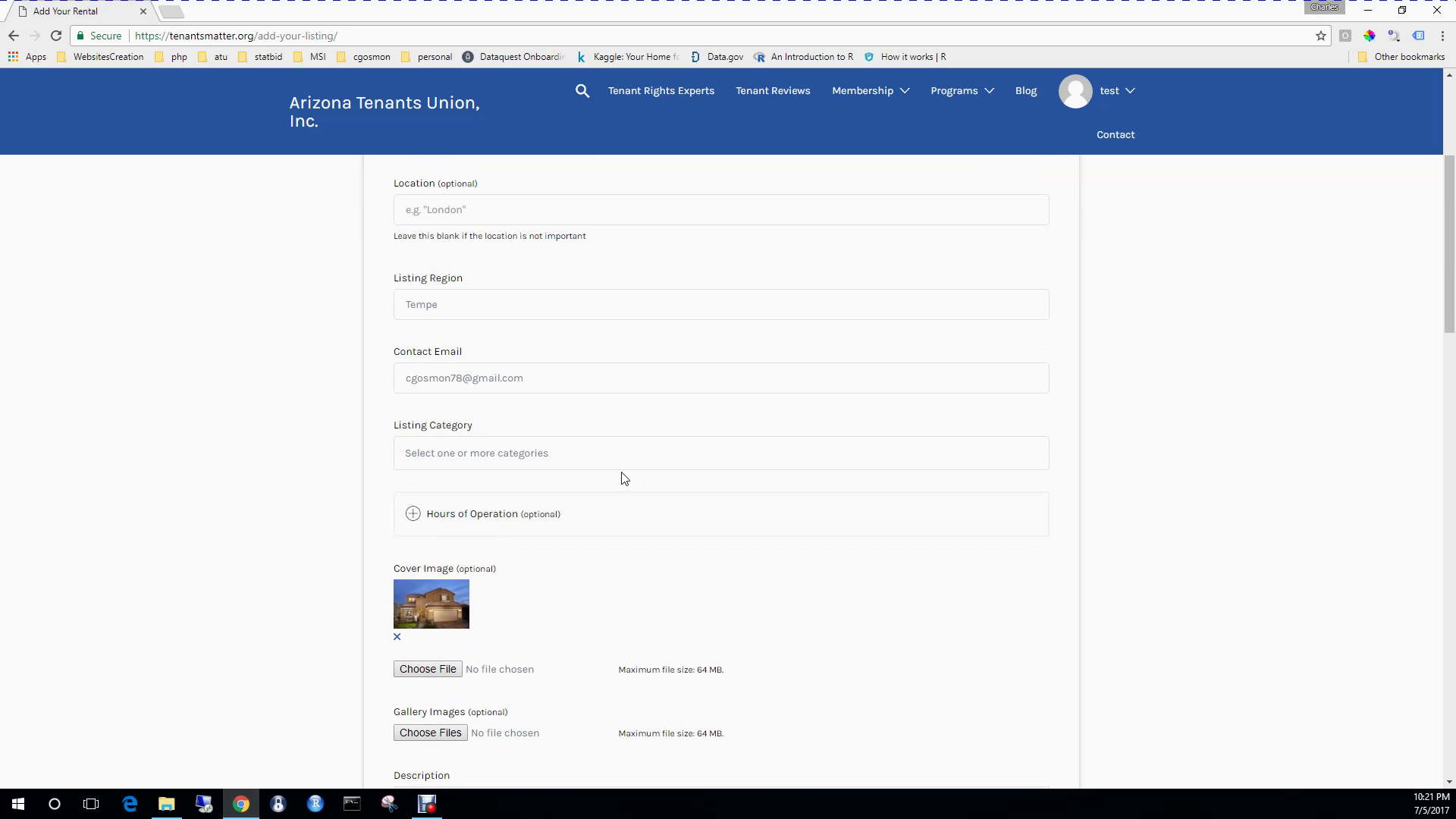
scroll(623, 478, down, 1)
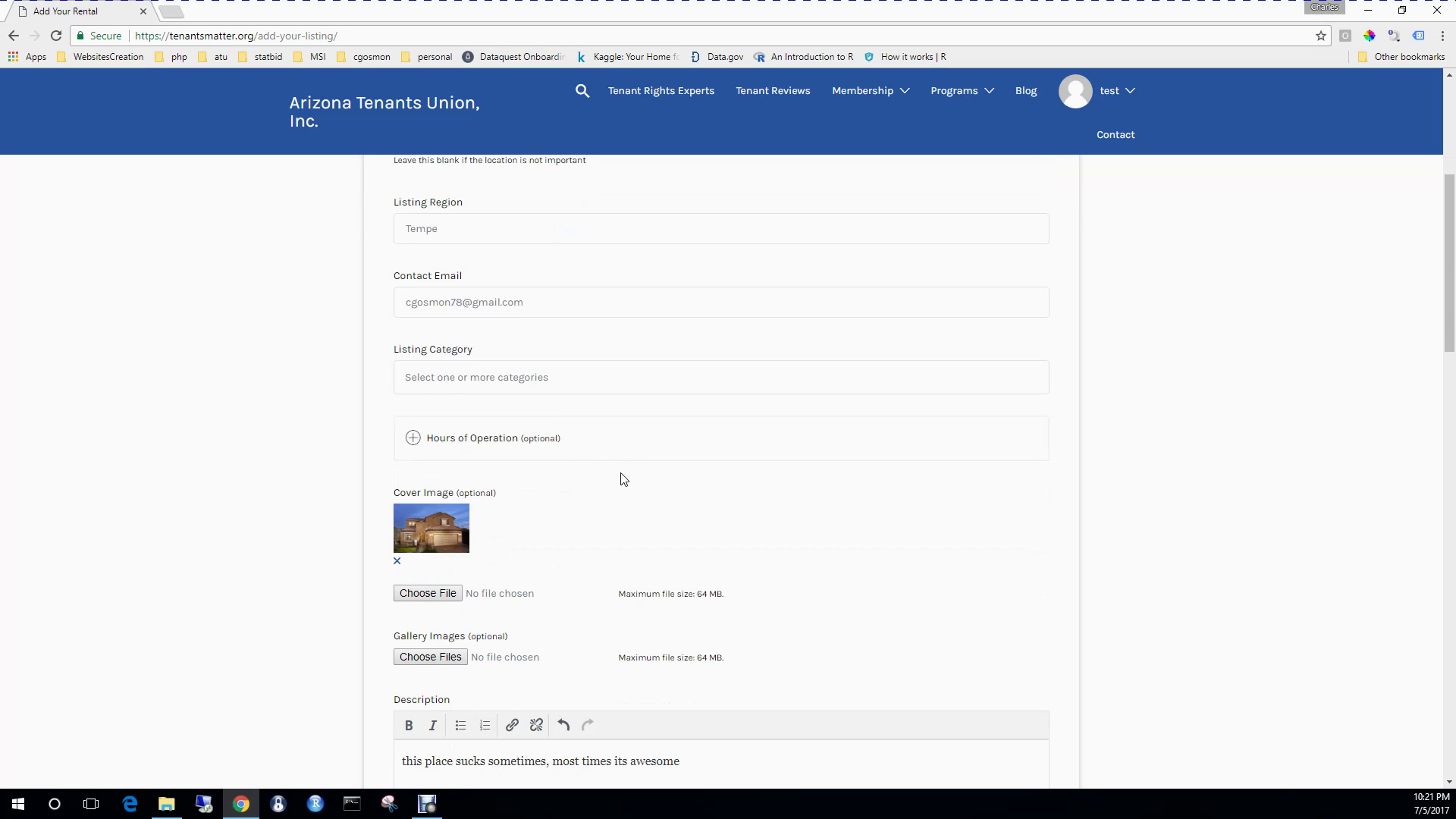
click(713, 383)
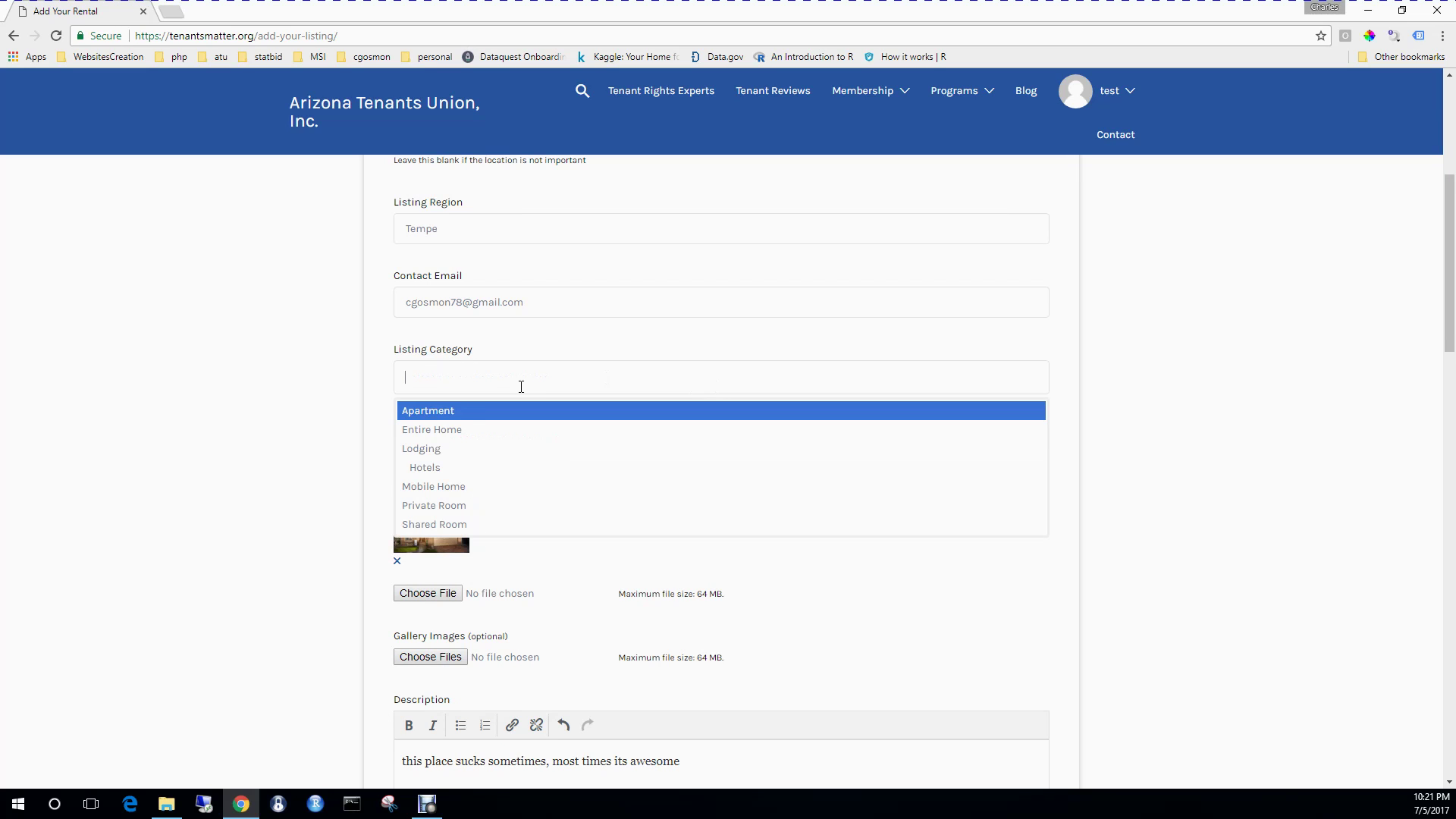
click(446, 430)
Generate a preview of the completed rental listing
scroll(288, 416, down, 4)
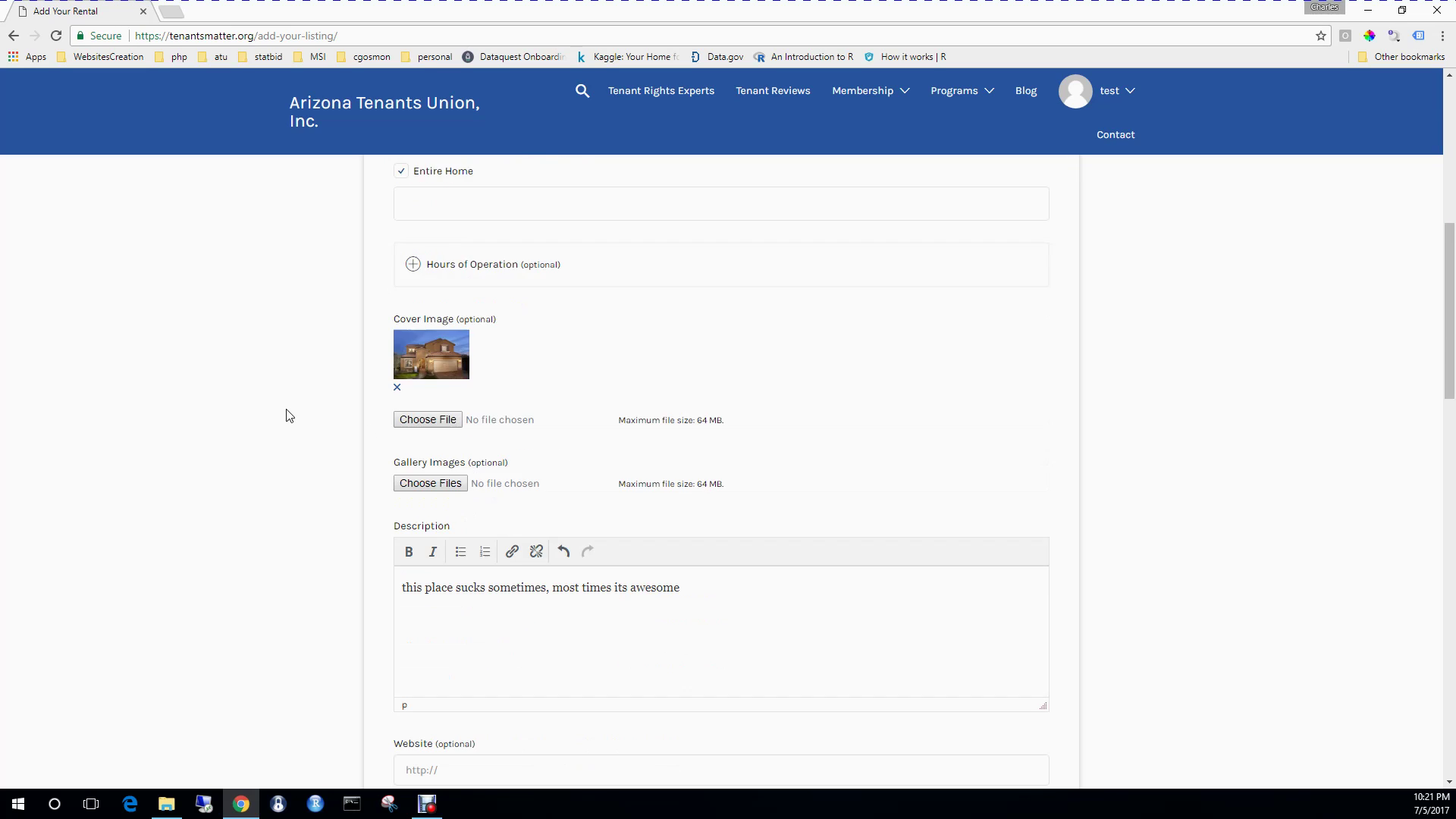
scroll(286, 415, down, 10)
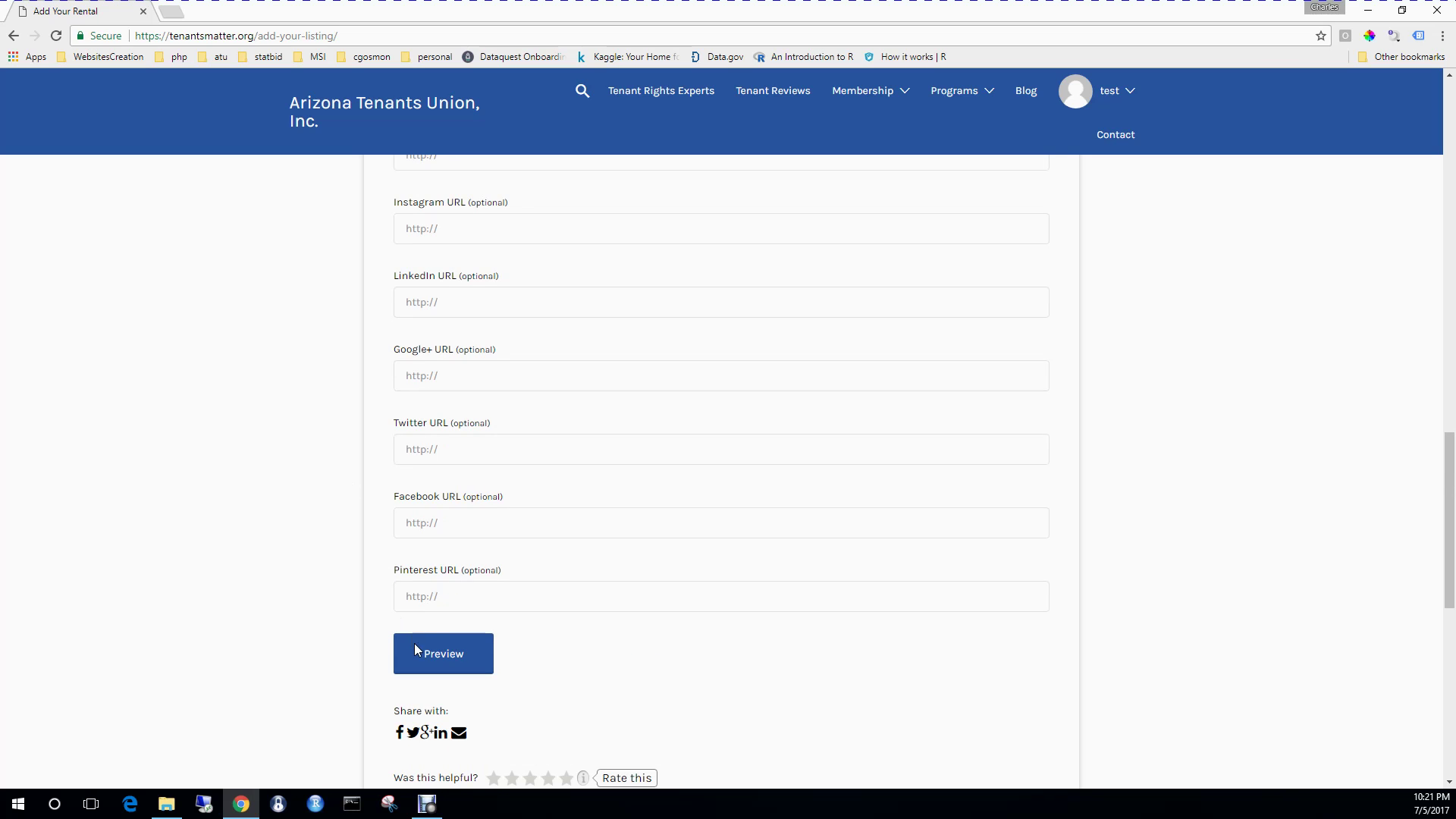
click(419, 652)
scroll(419, 653, down, 5)
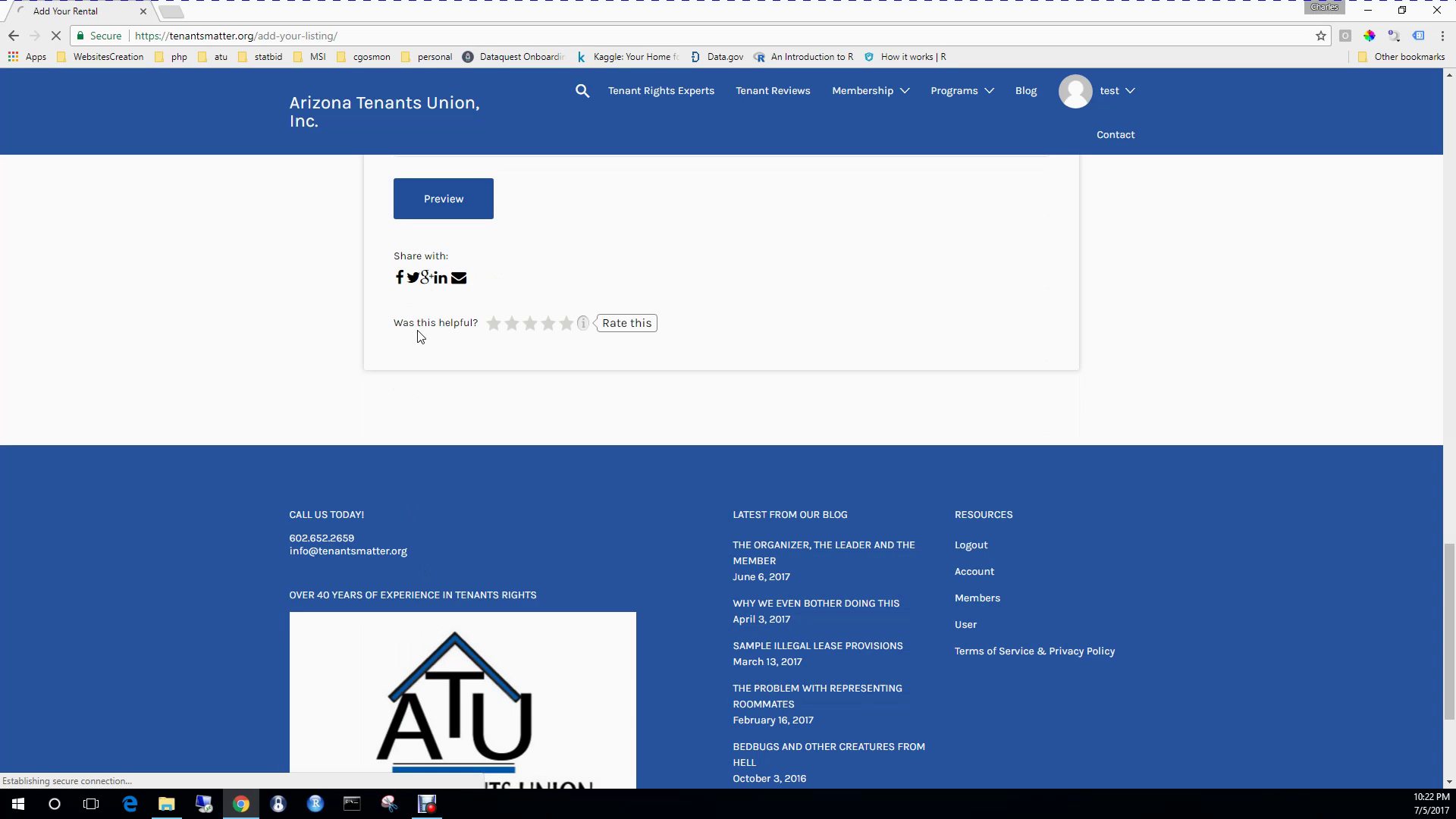
scroll(420, 334, up, 10)
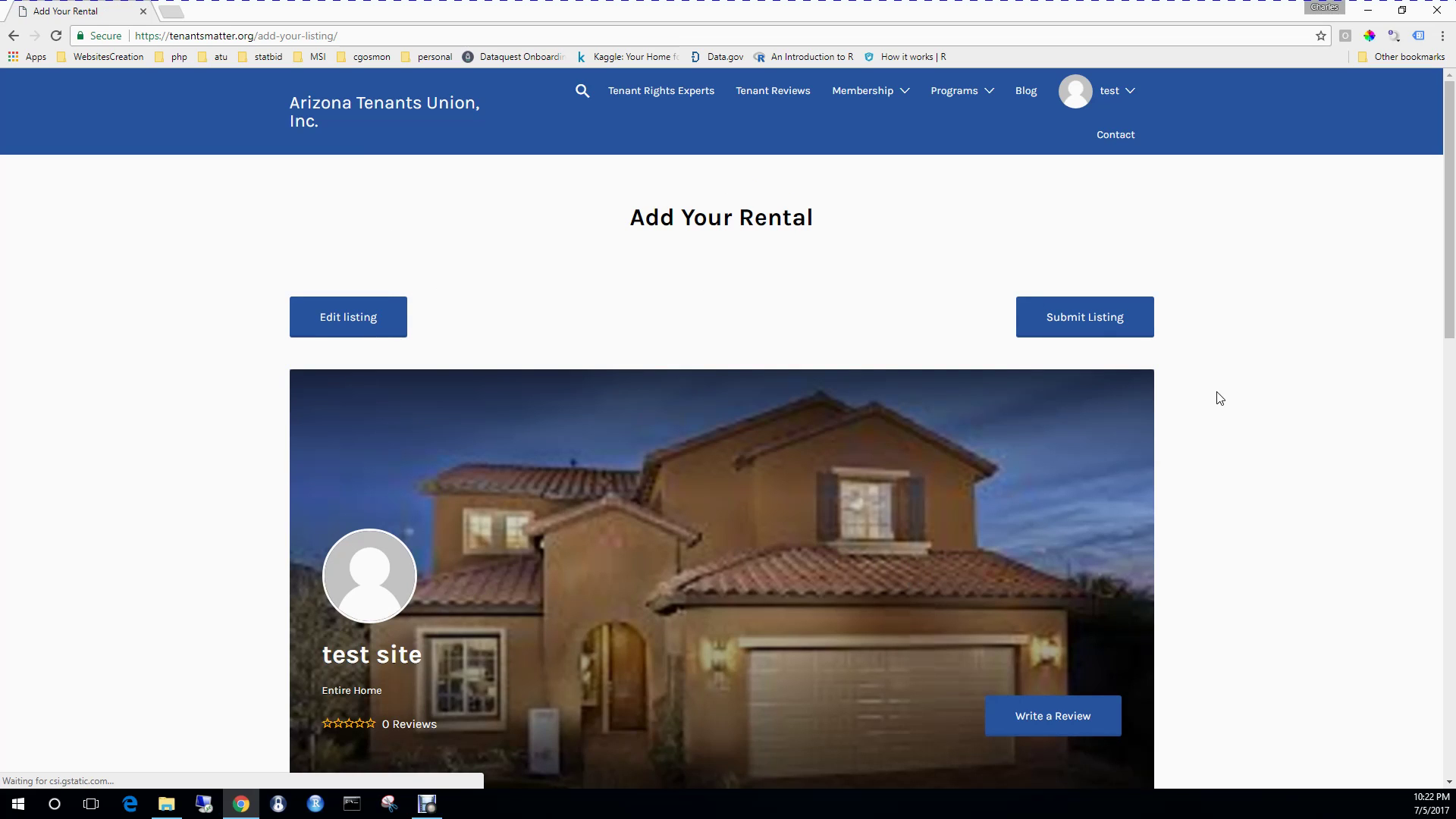
Check the cover image, description, photo gallery and member details in the listing preview, and submit the listing
scroll(1217, 397, down, 4)
scroll(1216, 396, up, 2)
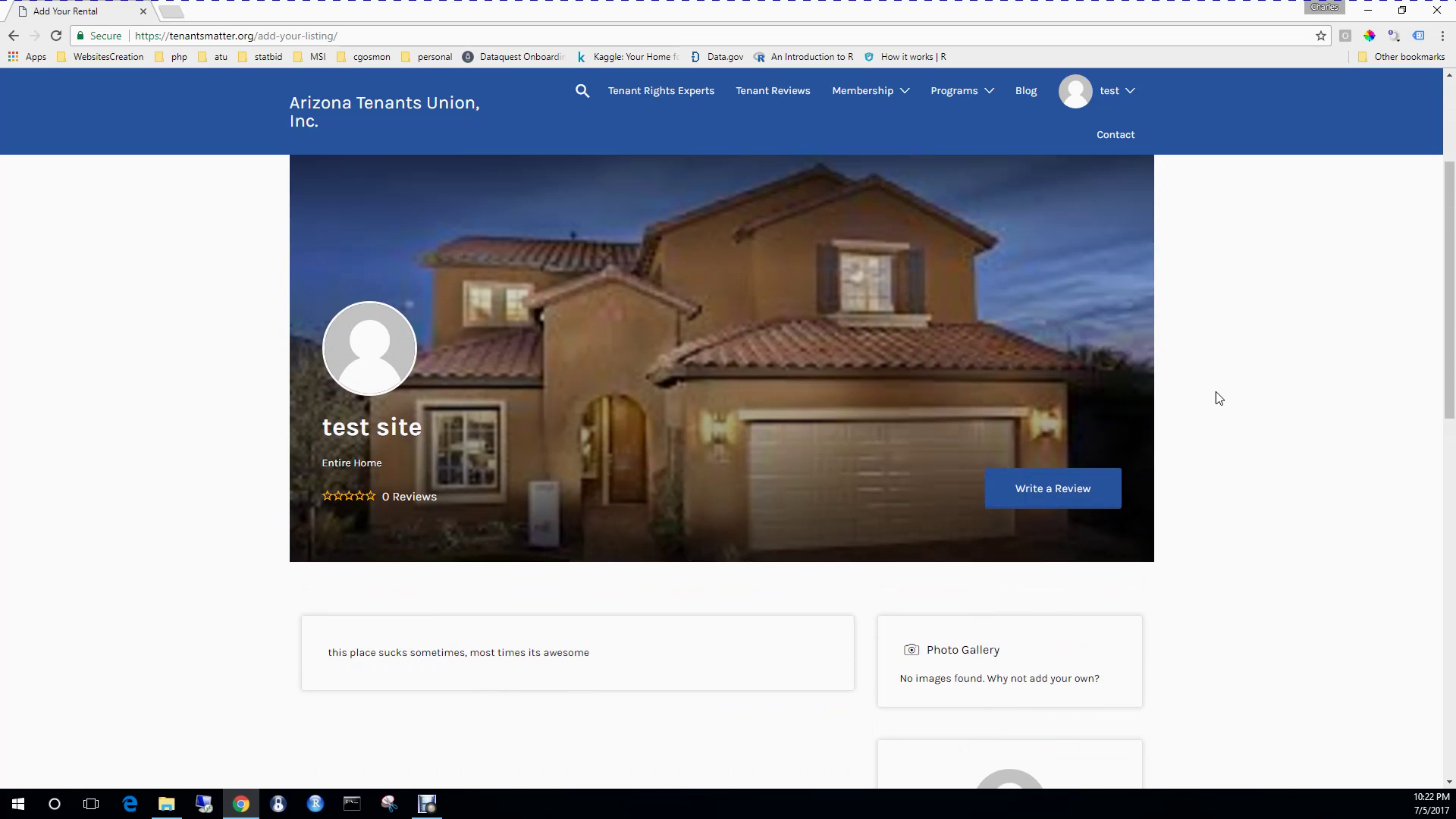
scroll(1214, 427, down, 4)
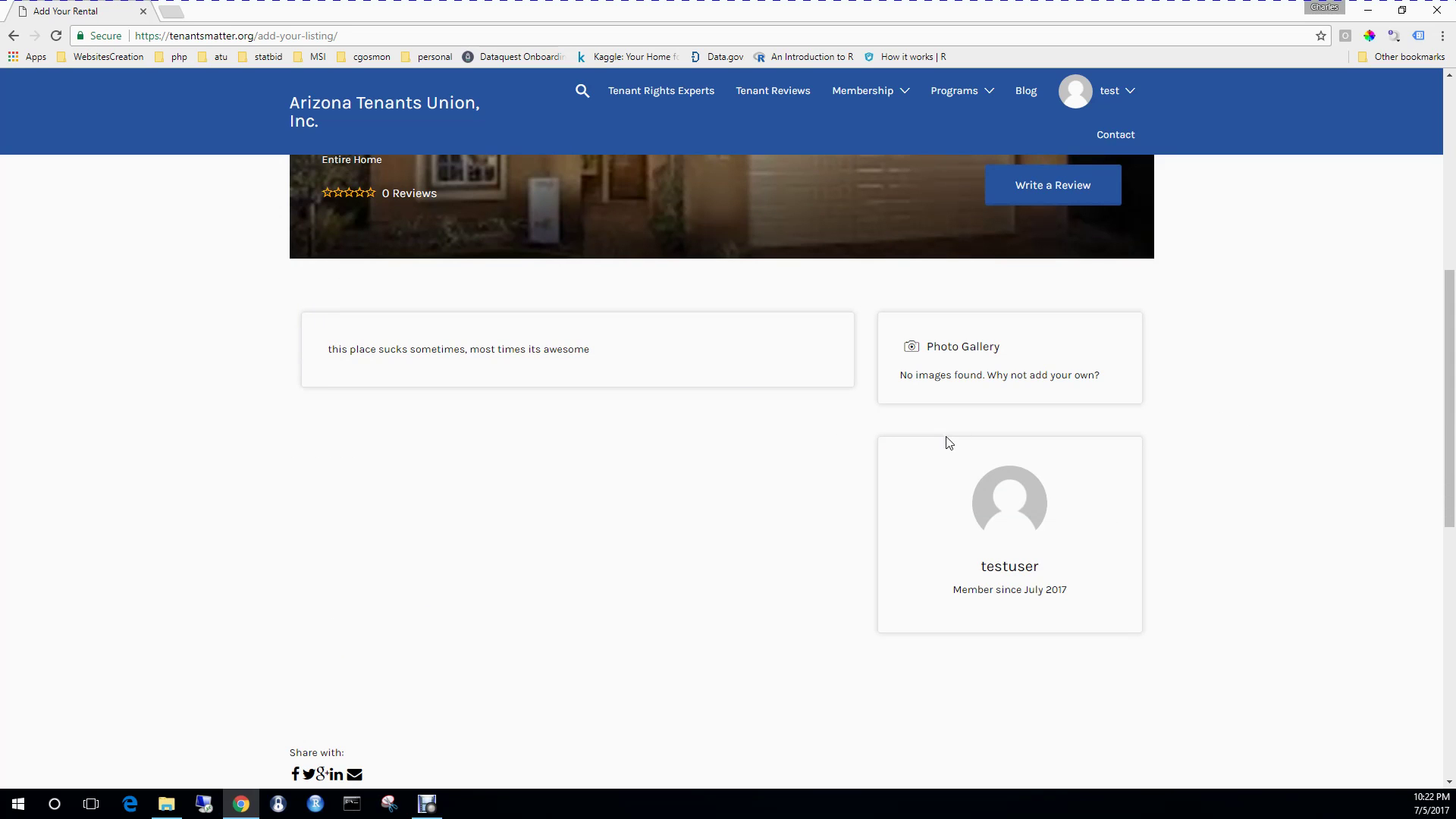
scroll(966, 437, up, 2)
scroll(966, 438, up, 3)
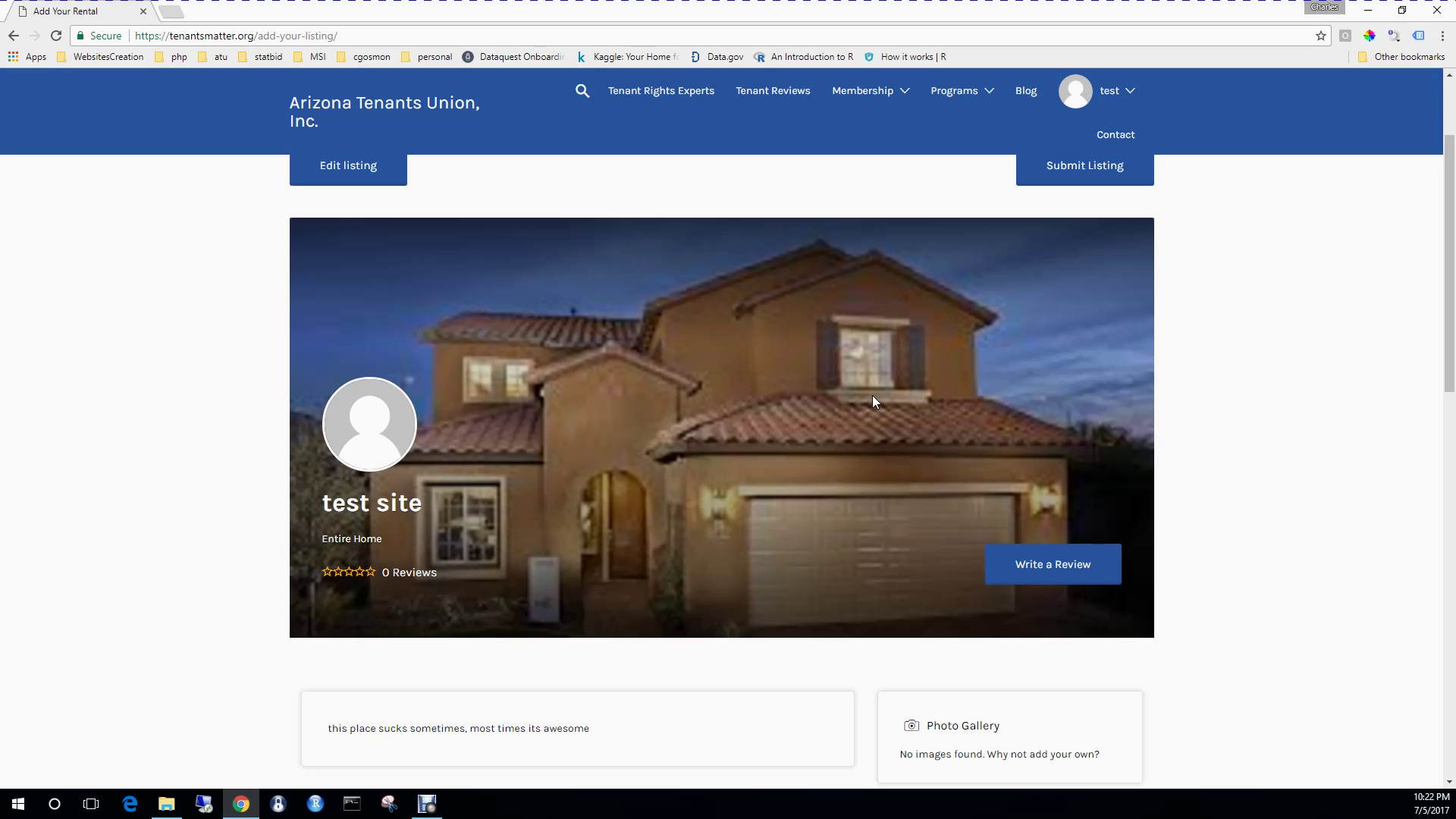
scroll(865, 455, down, 5)
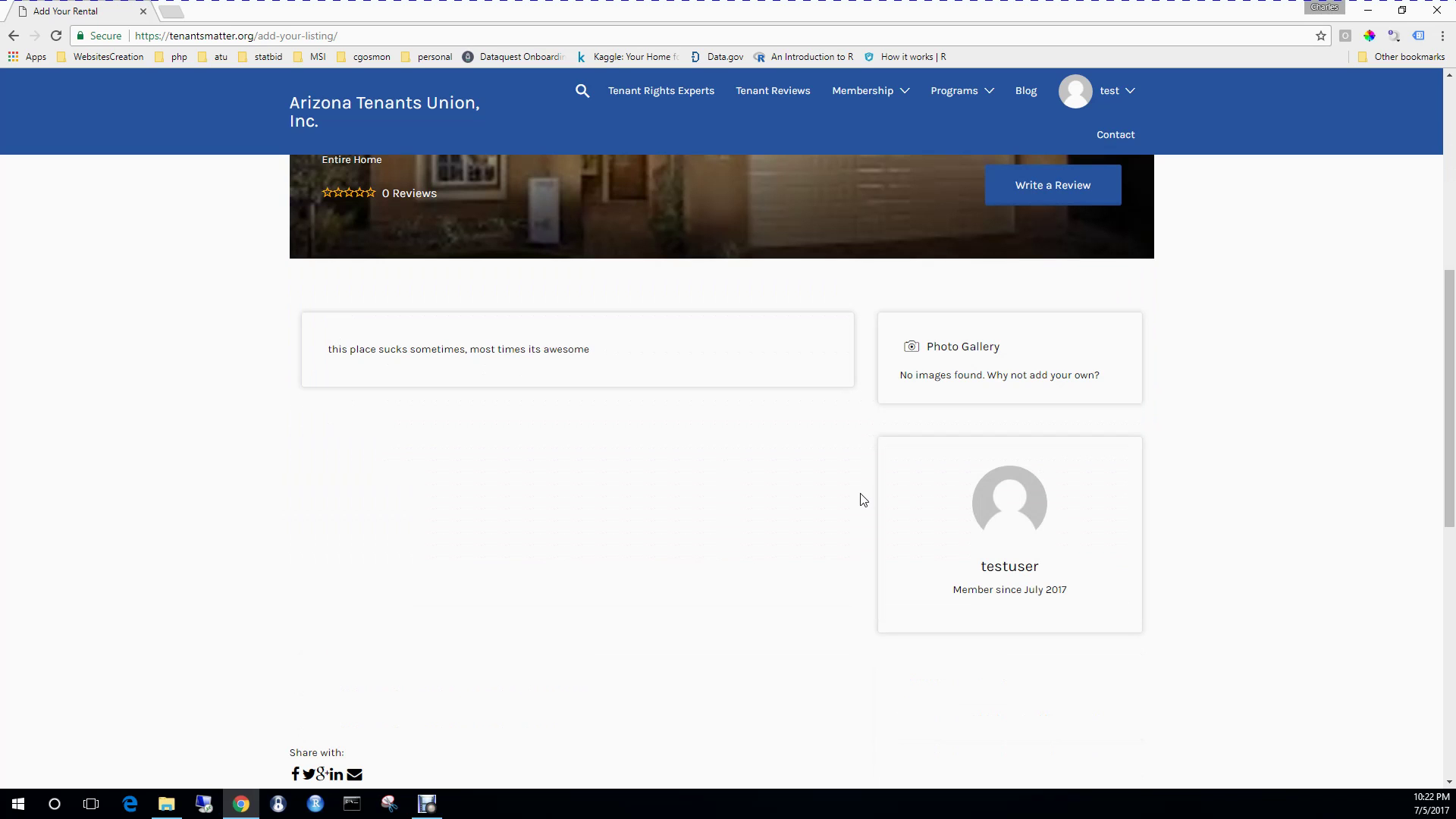
scroll(685, 444, up, 4)
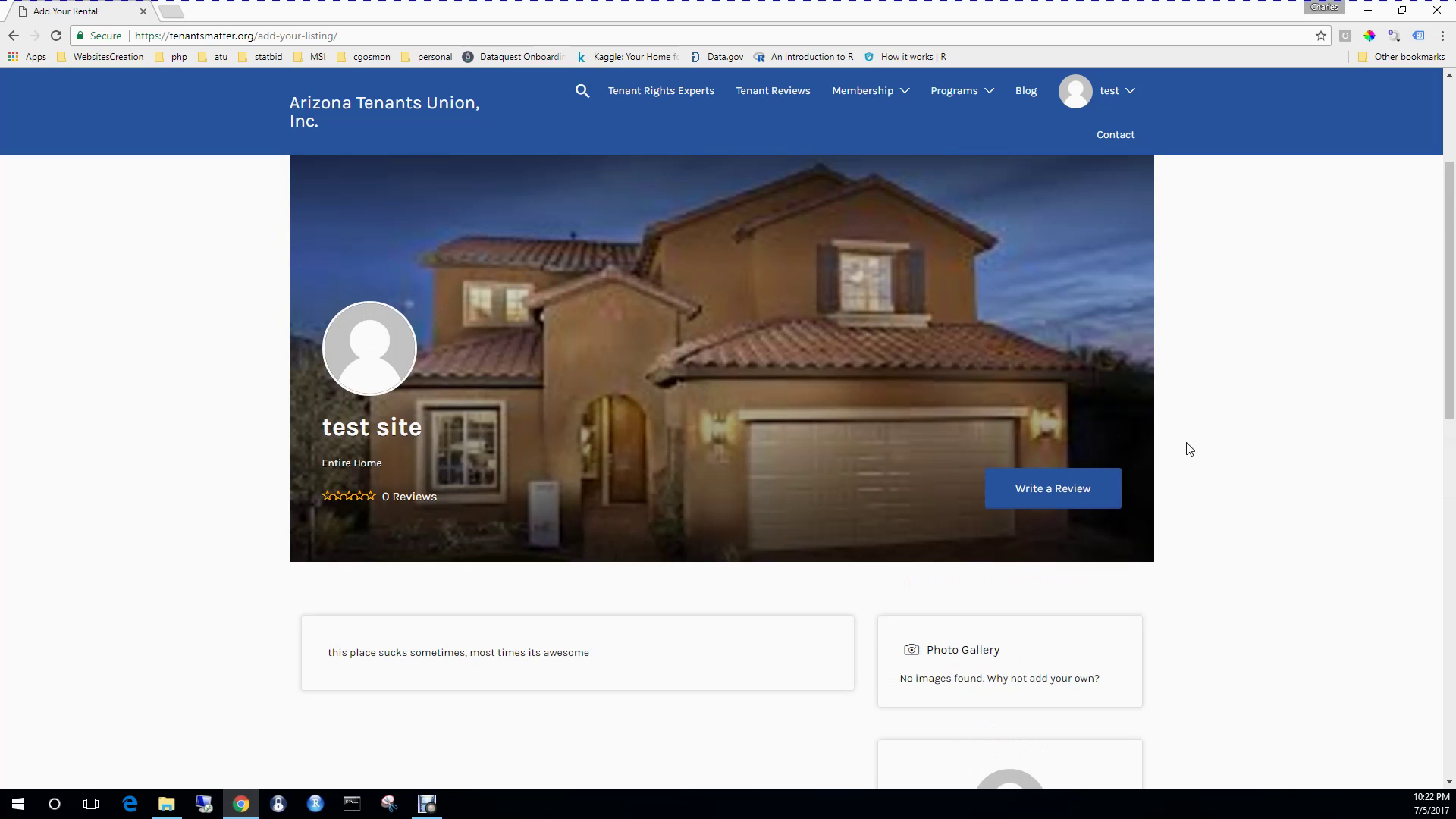
scroll(1188, 449, up, 3)
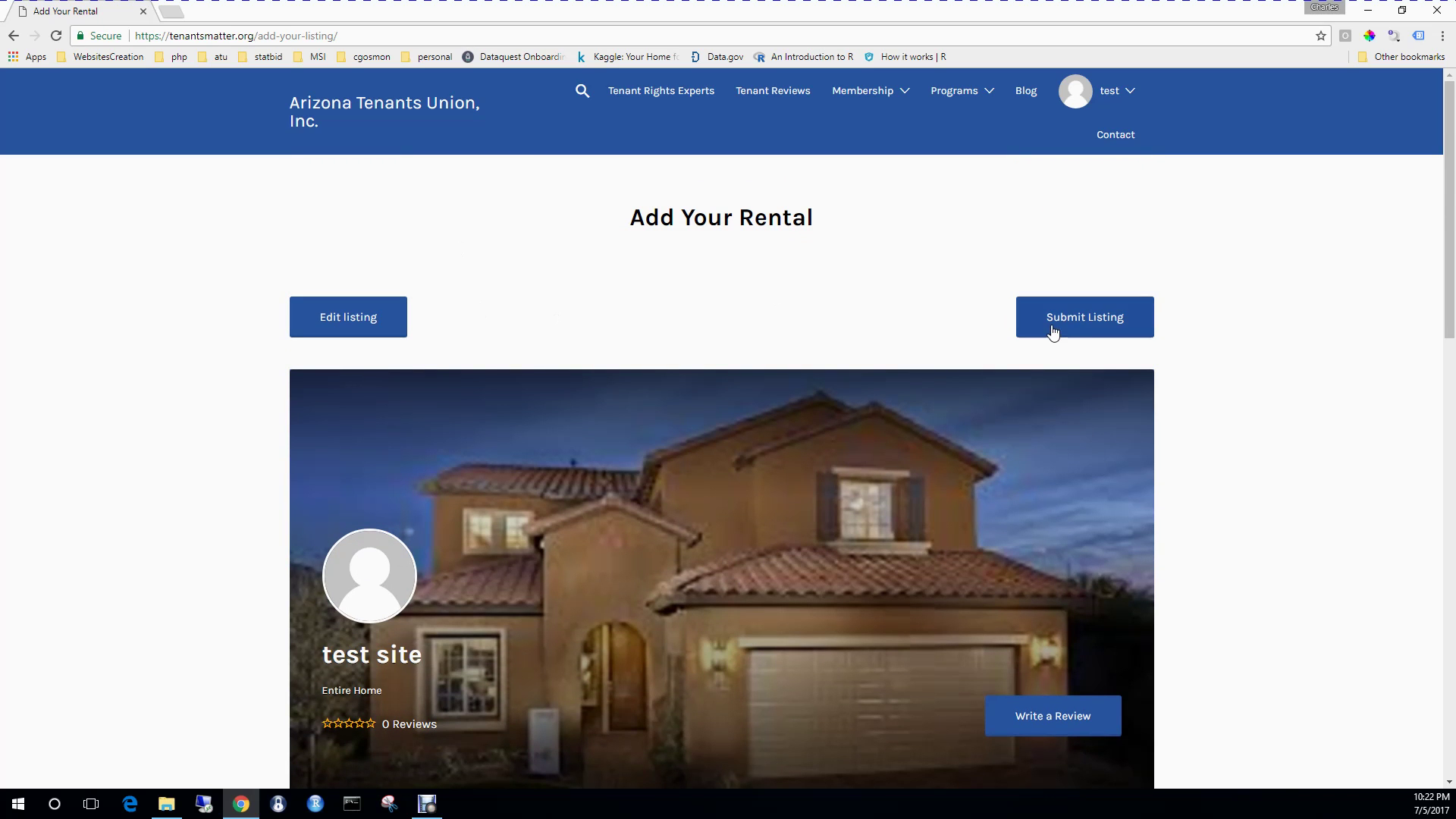
click(1075, 318)
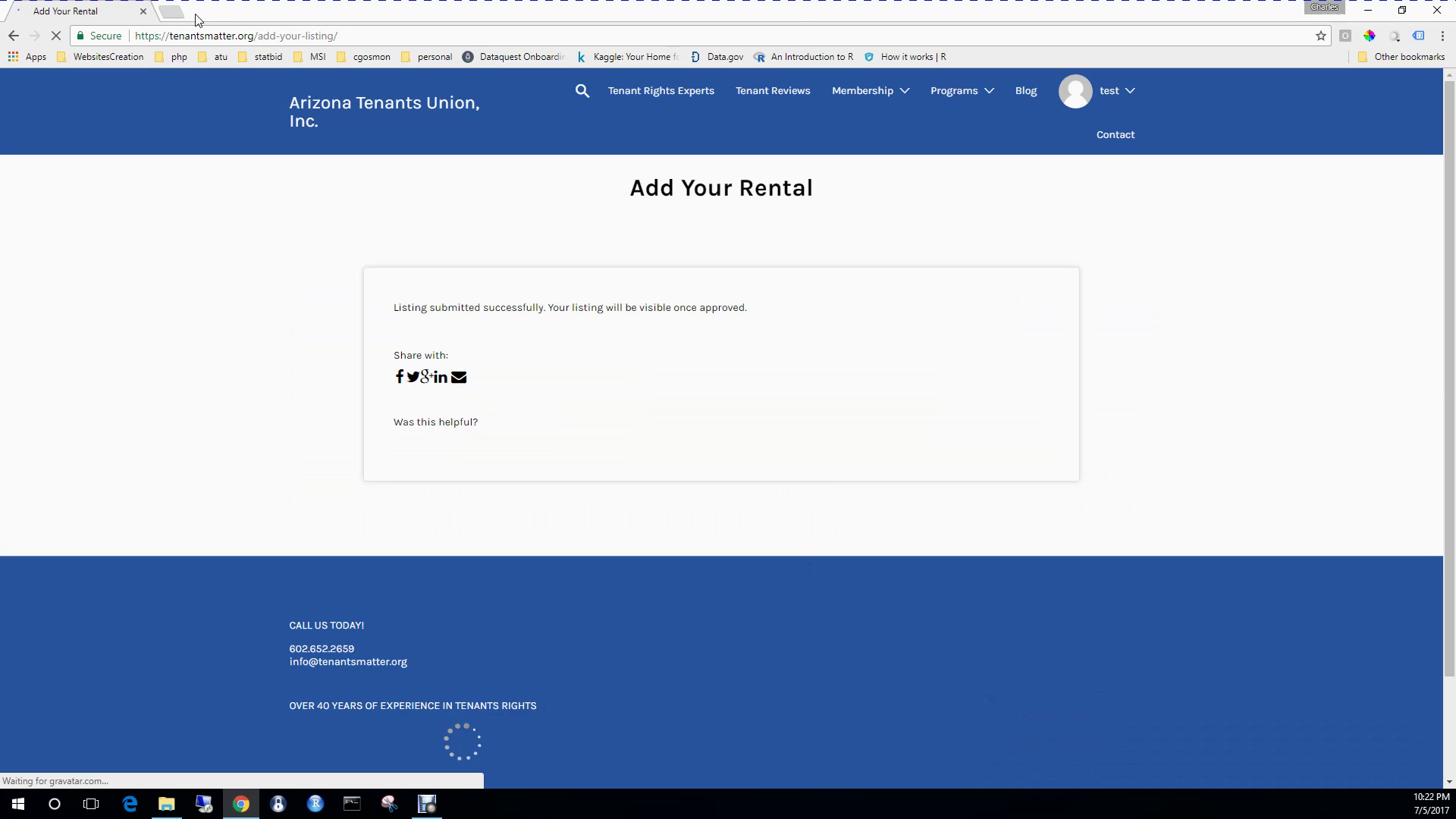
Open a new browser tab and detach it from the current window
click(174, 16)
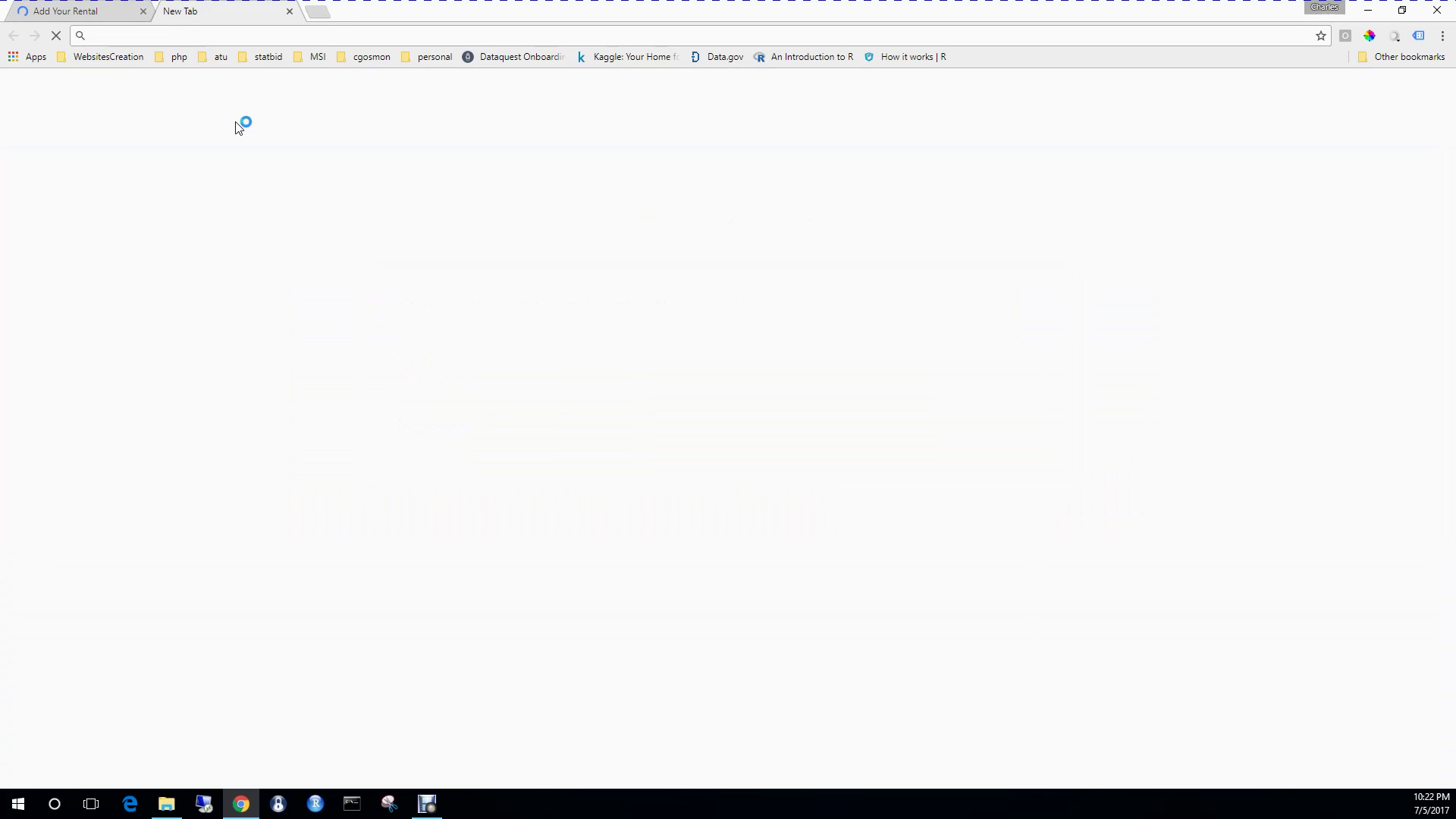
drag(190, 37, 1455, 364)
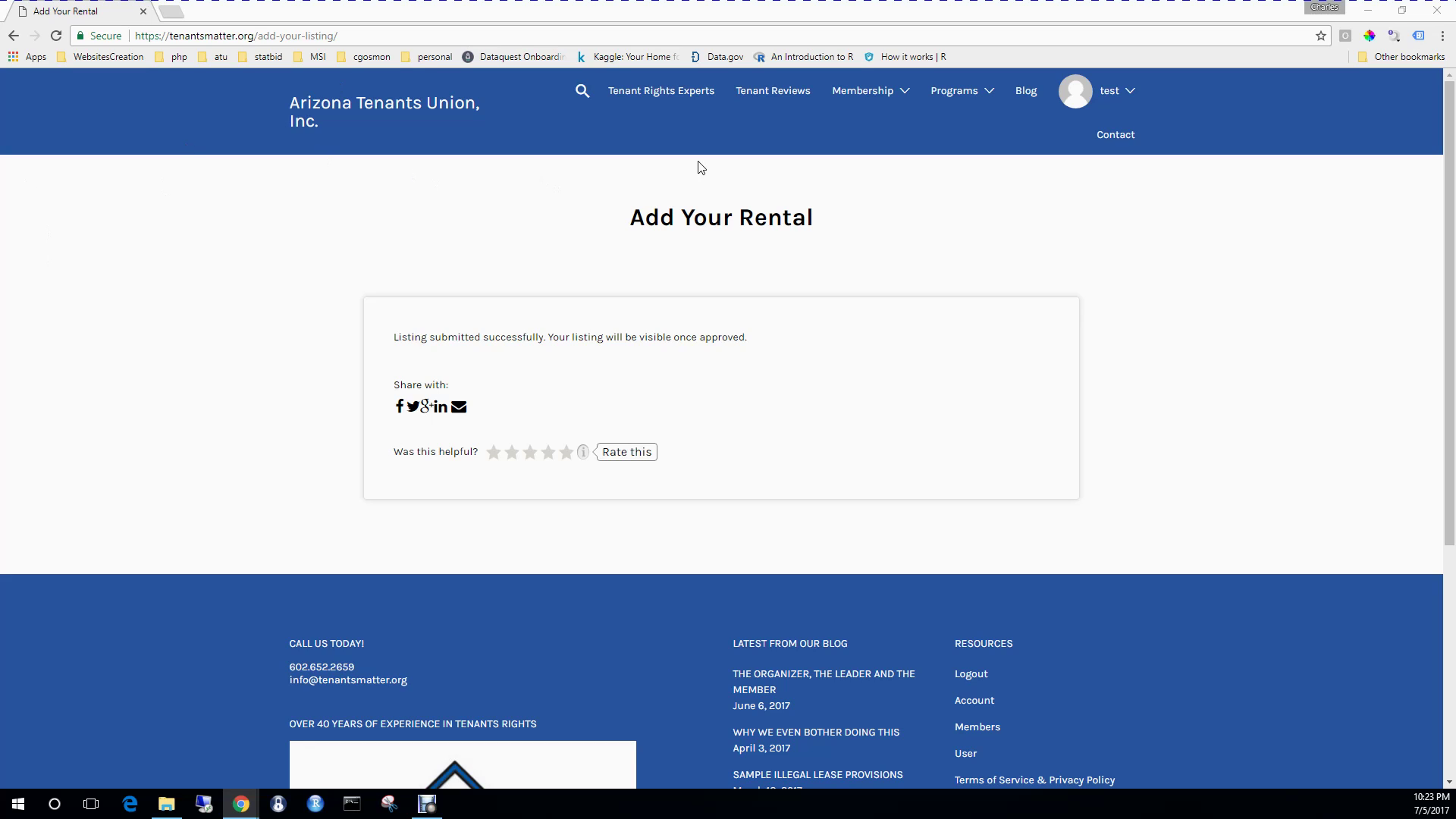
mouse_move(1111, 95)
scroll(777, 287, down, 3)
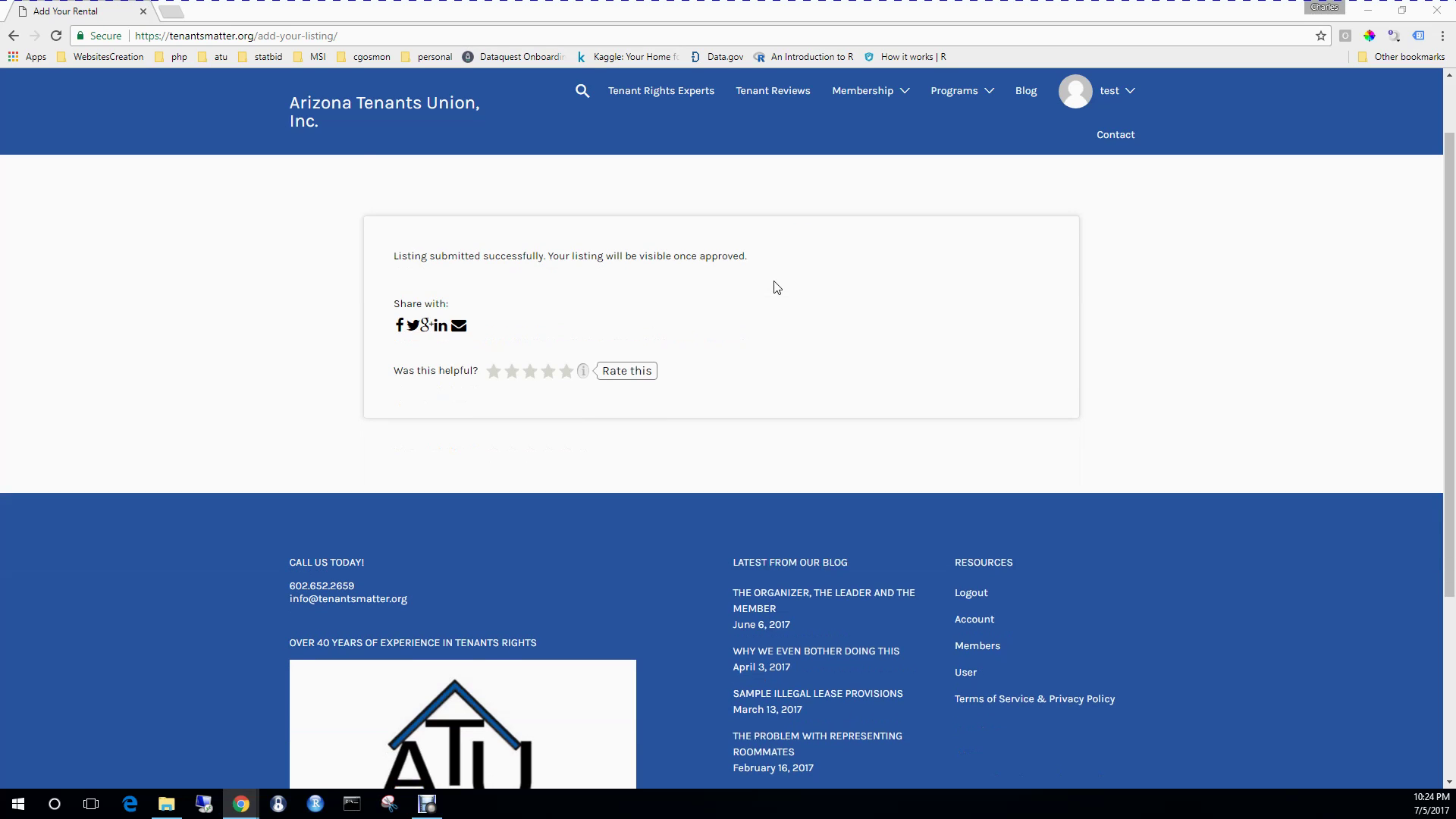
scroll(777, 287, up, 3)
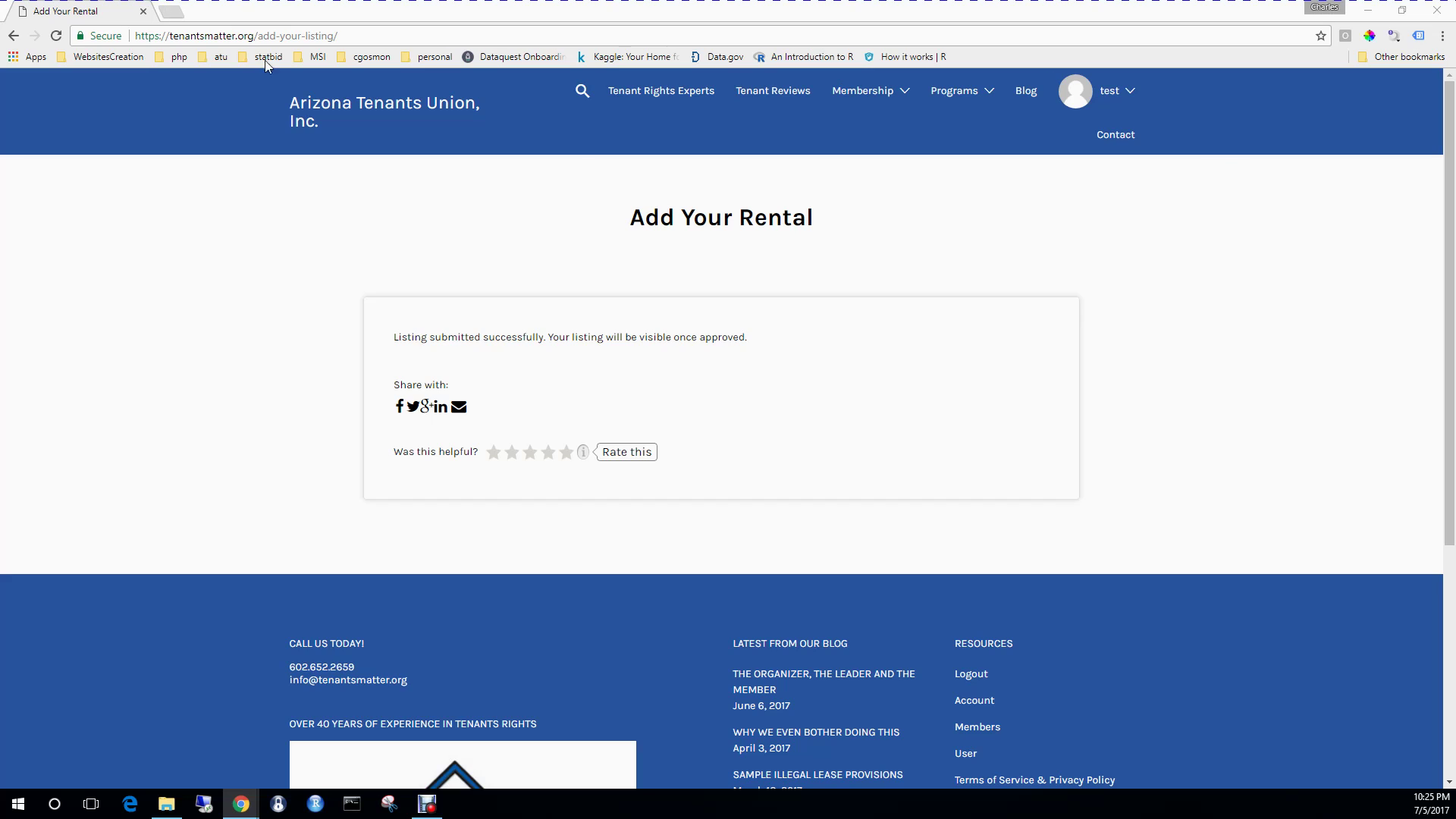
Open the Tenant Reviews page and examine its location search, endorsement disclaimer and Available Rentals section
click(794, 94)
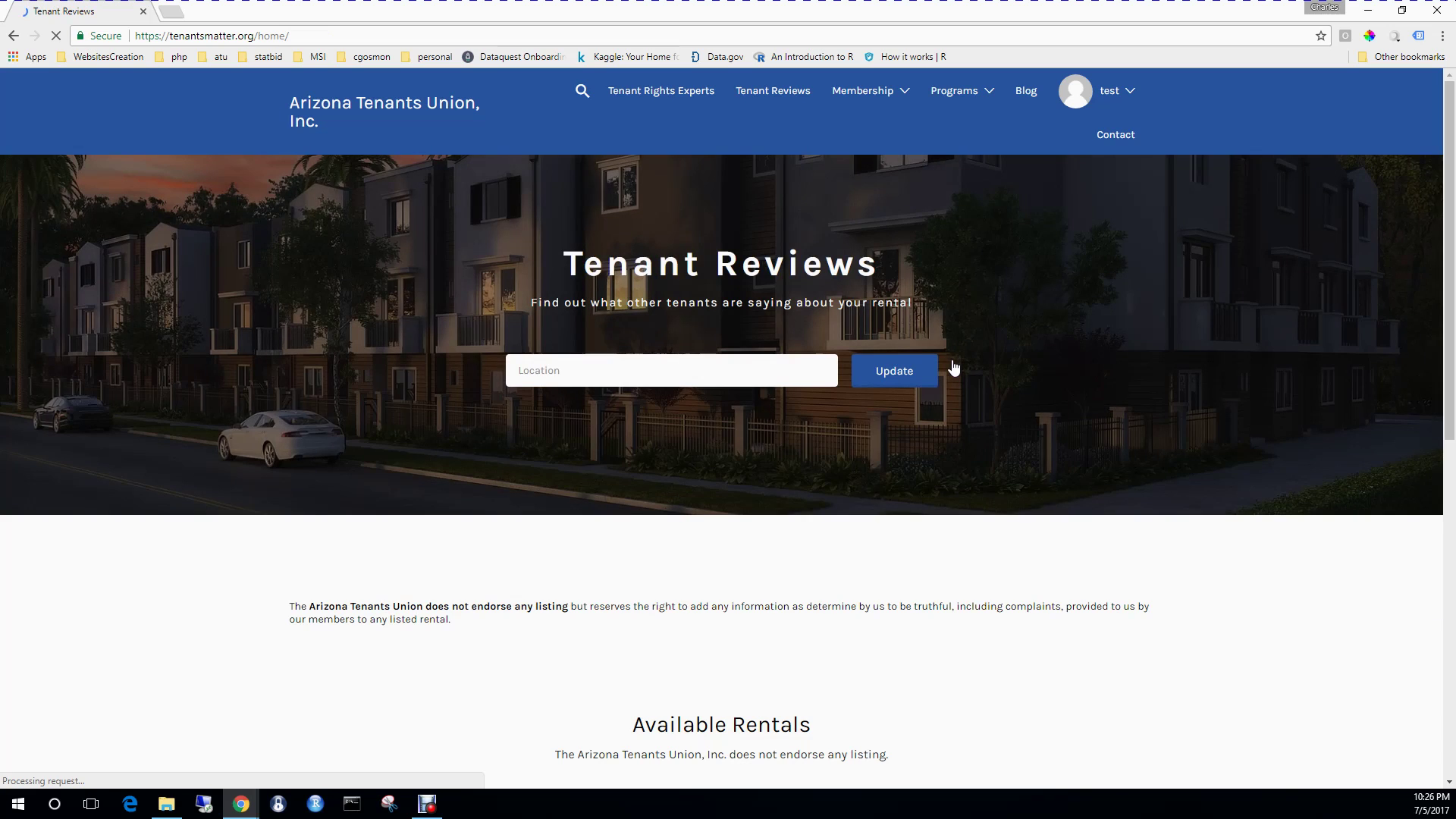
scroll(954, 367, down, 5)
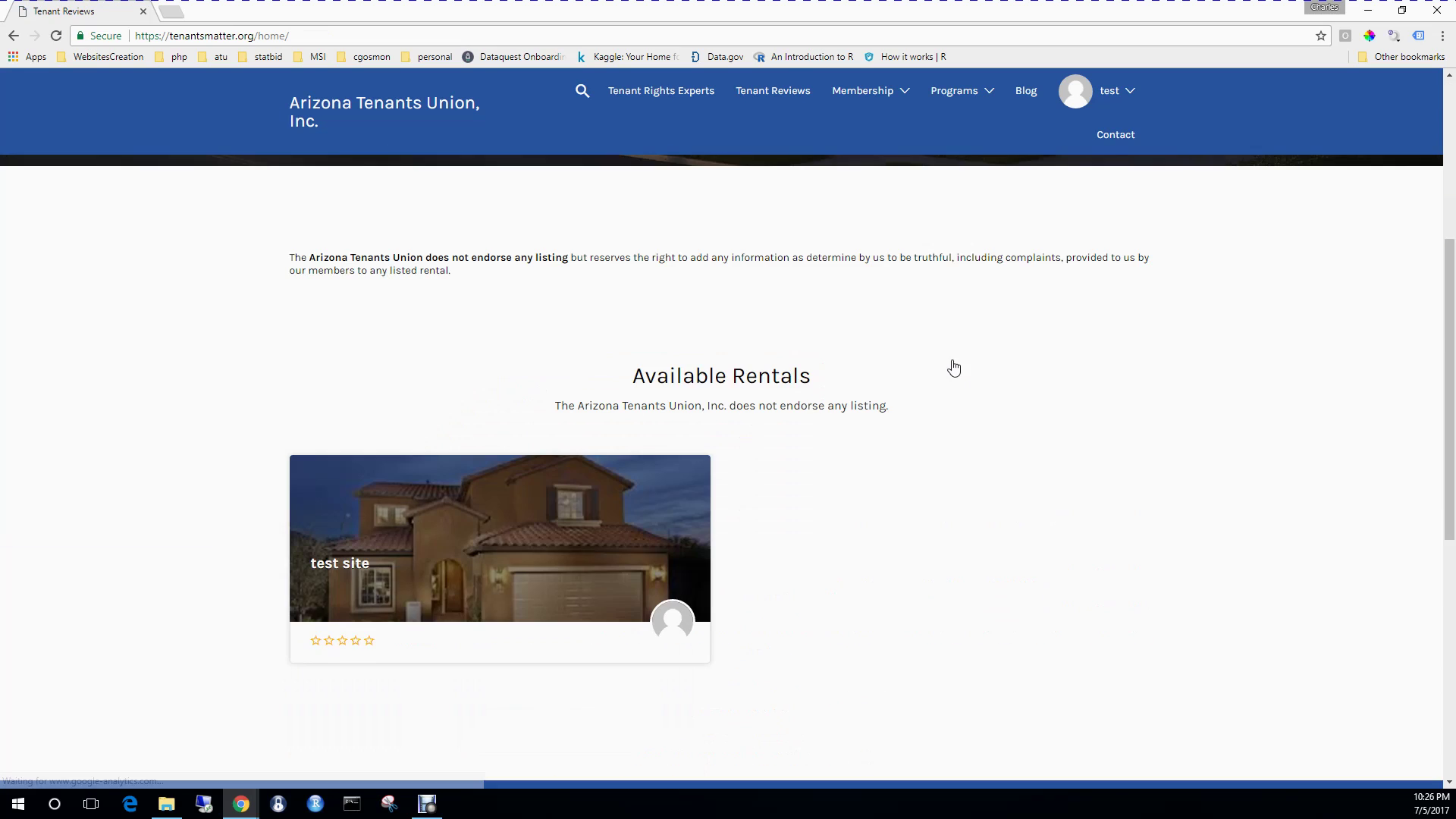
scroll(834, 372, down, 3)
scroll(699, 273, up, 1)
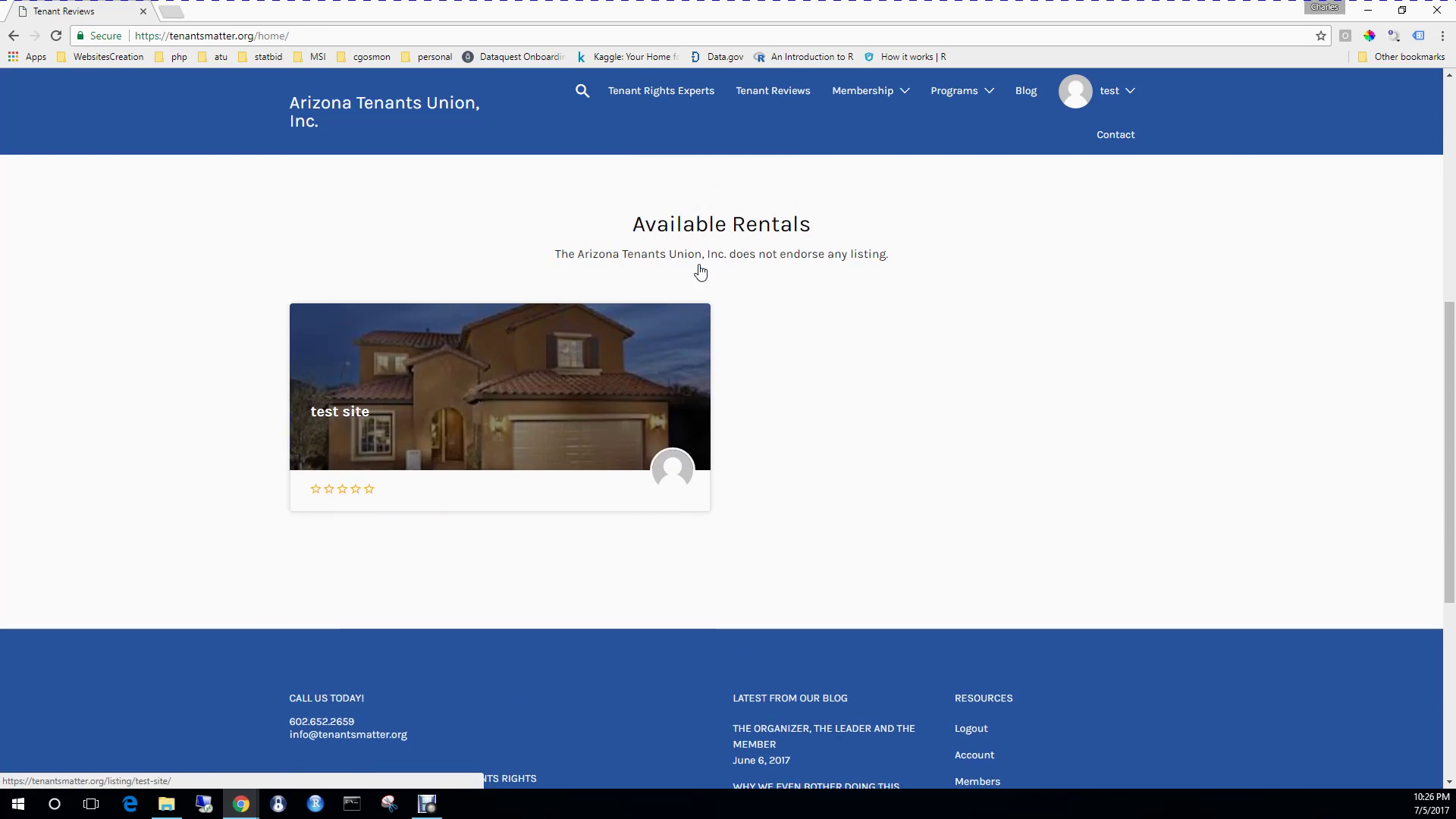
scroll(699, 273, up, 1)
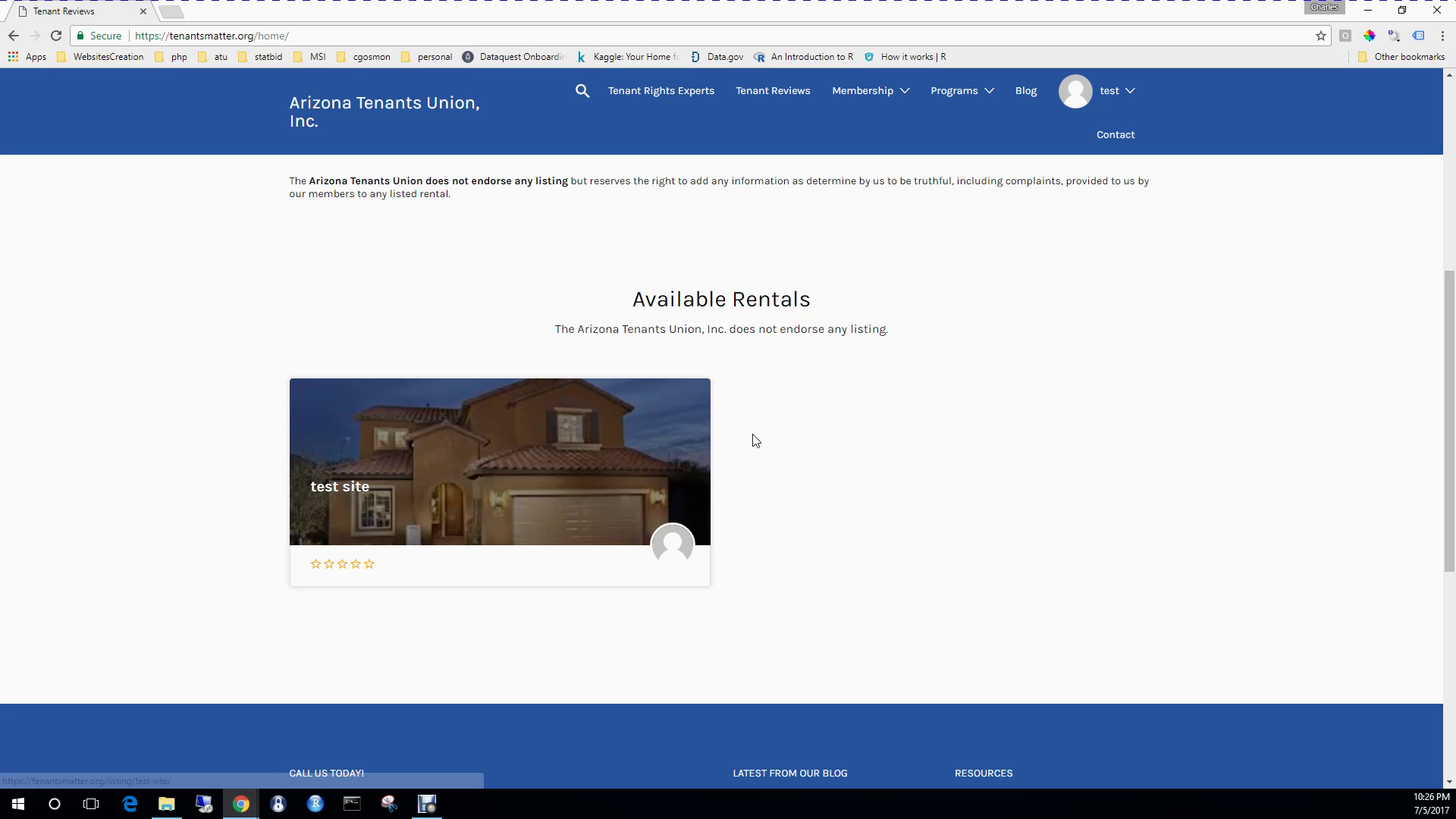
scroll(756, 440, up, 4)
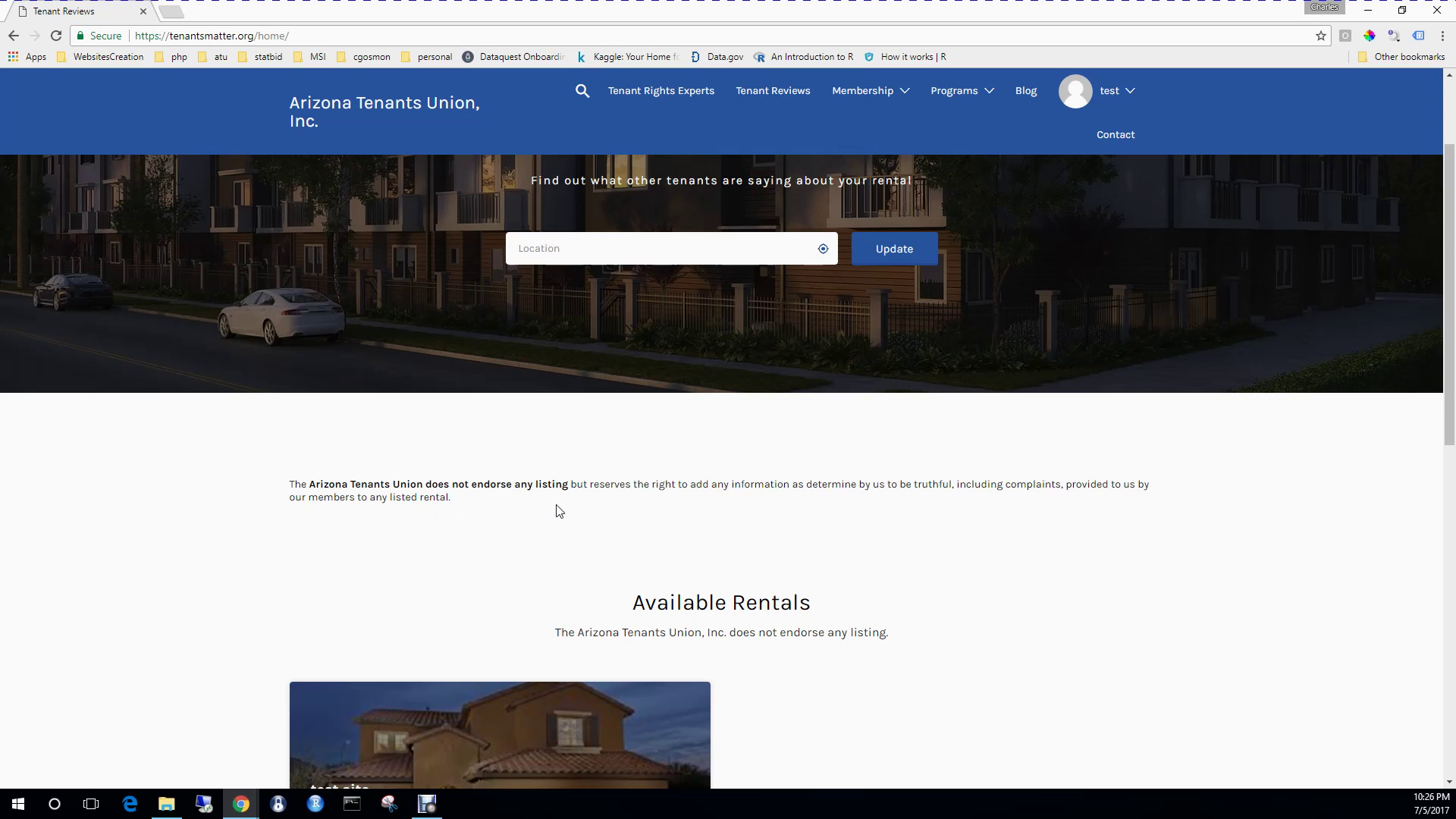
scroll(561, 510, down, 3)
scroll(567, 523, up, 5)
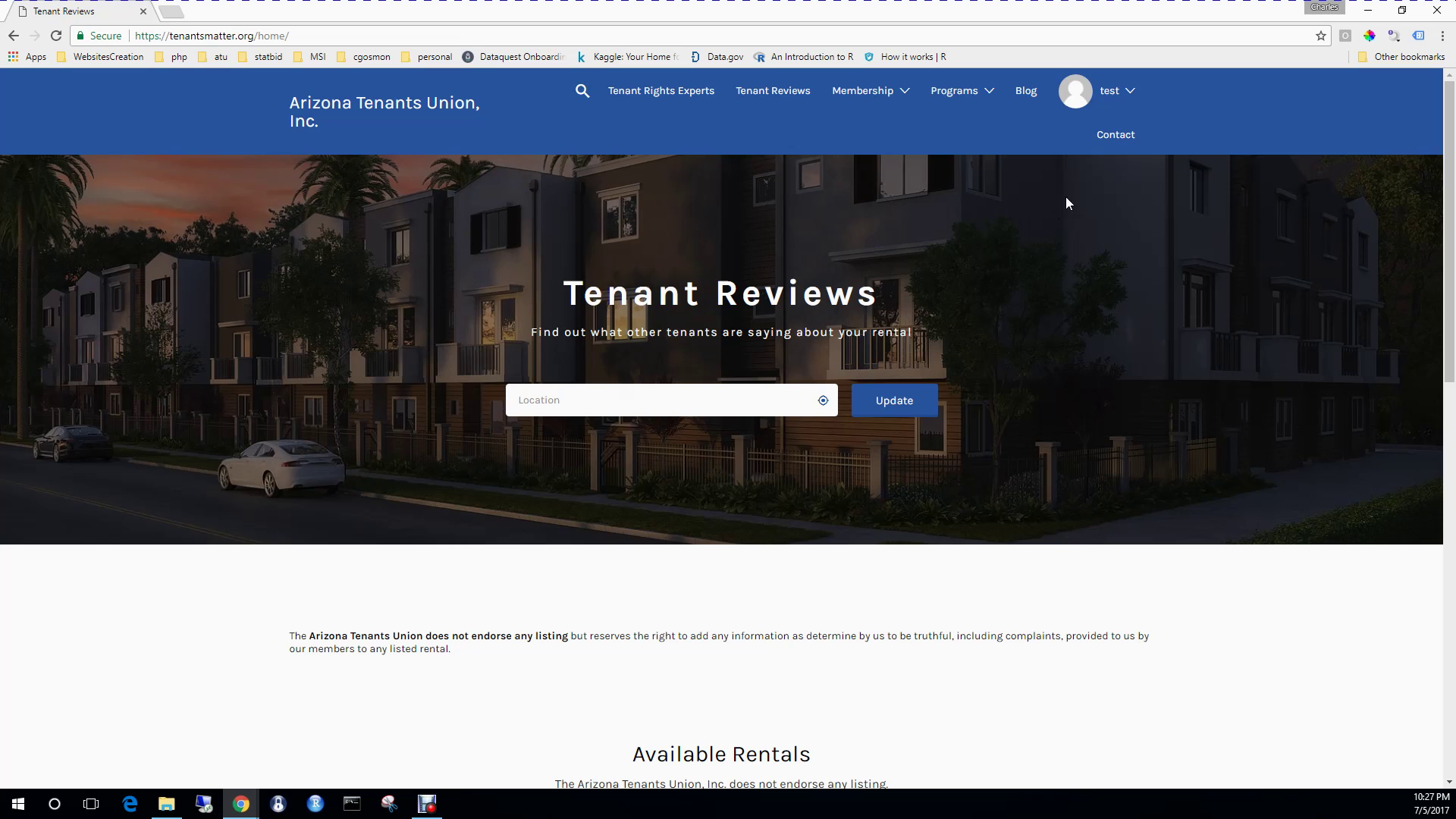
Open the test site listing from Available Rentals and look over its description, review form and member details
scroll(708, 294, down, 5)
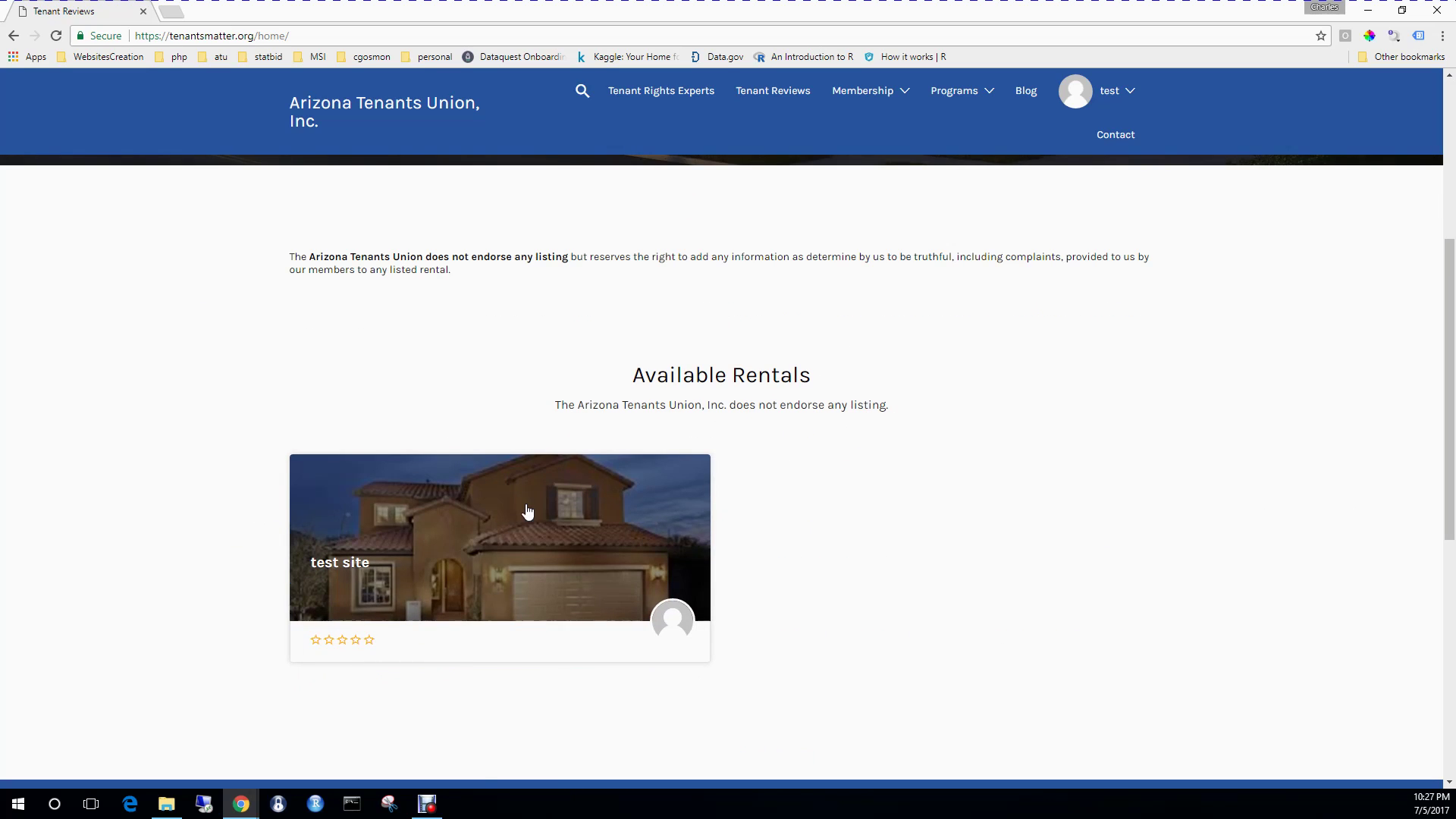
click(520, 508)
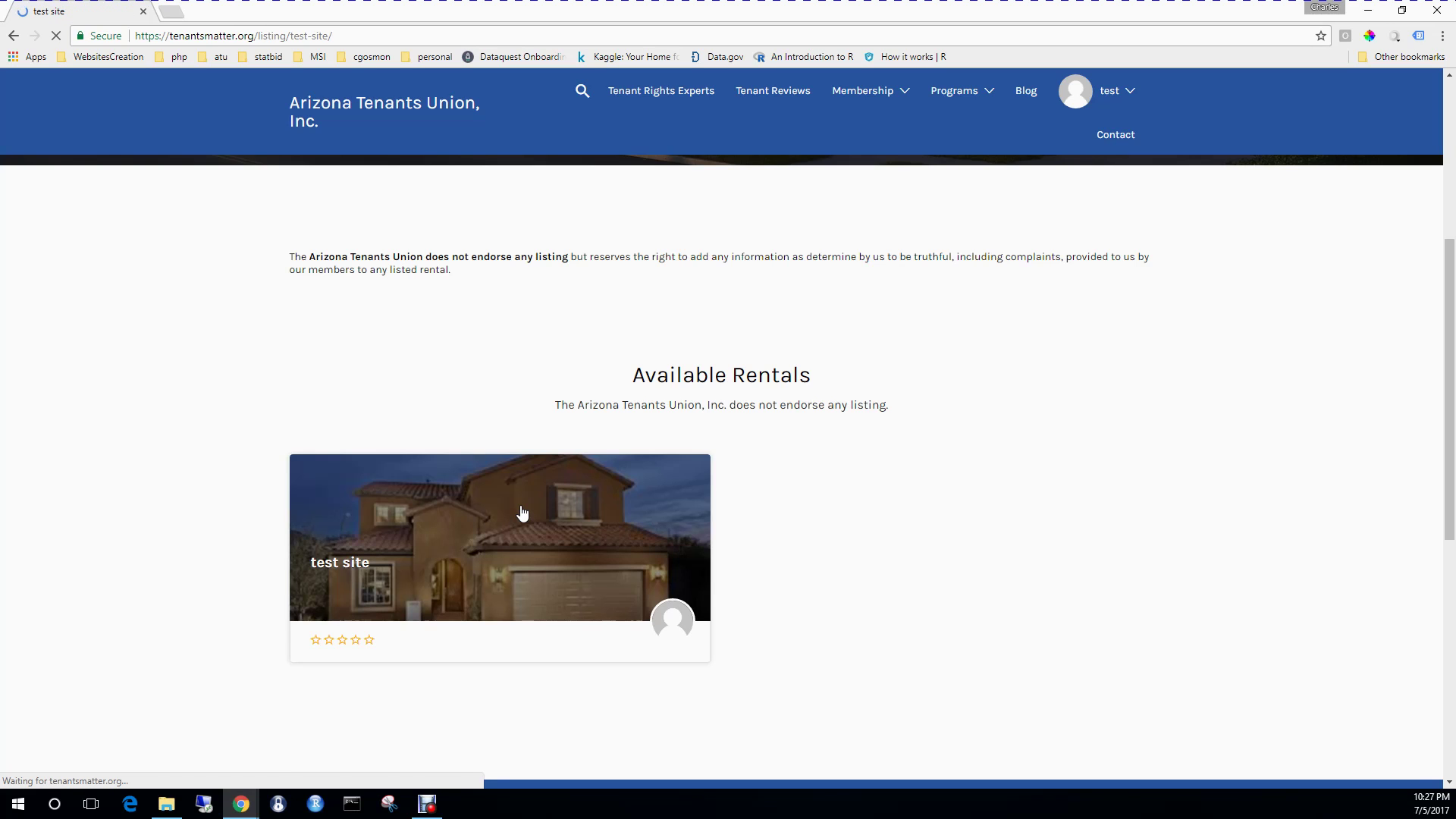
scroll(523, 474, down, 4)
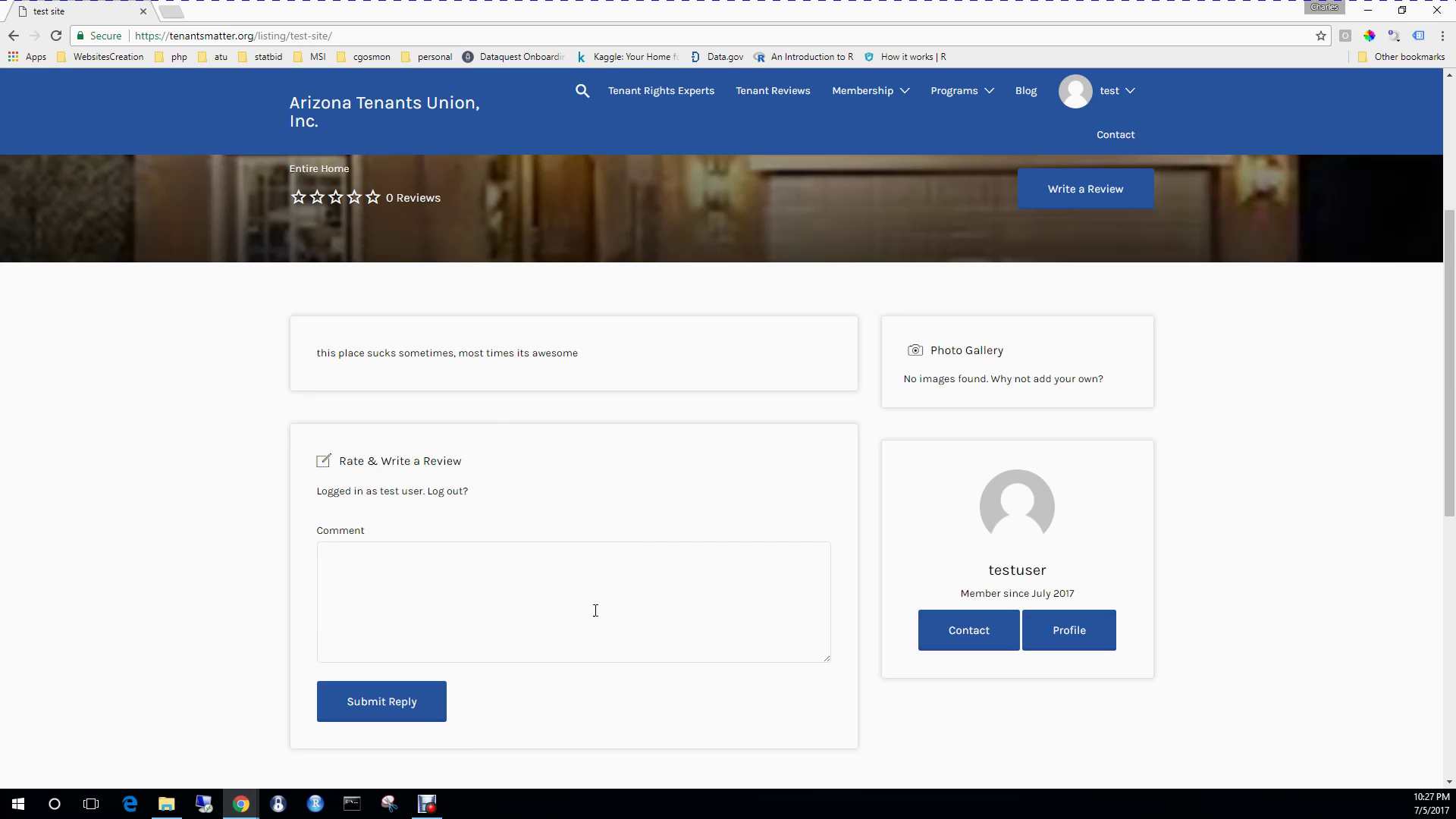
scroll(613, 597, up, 4)
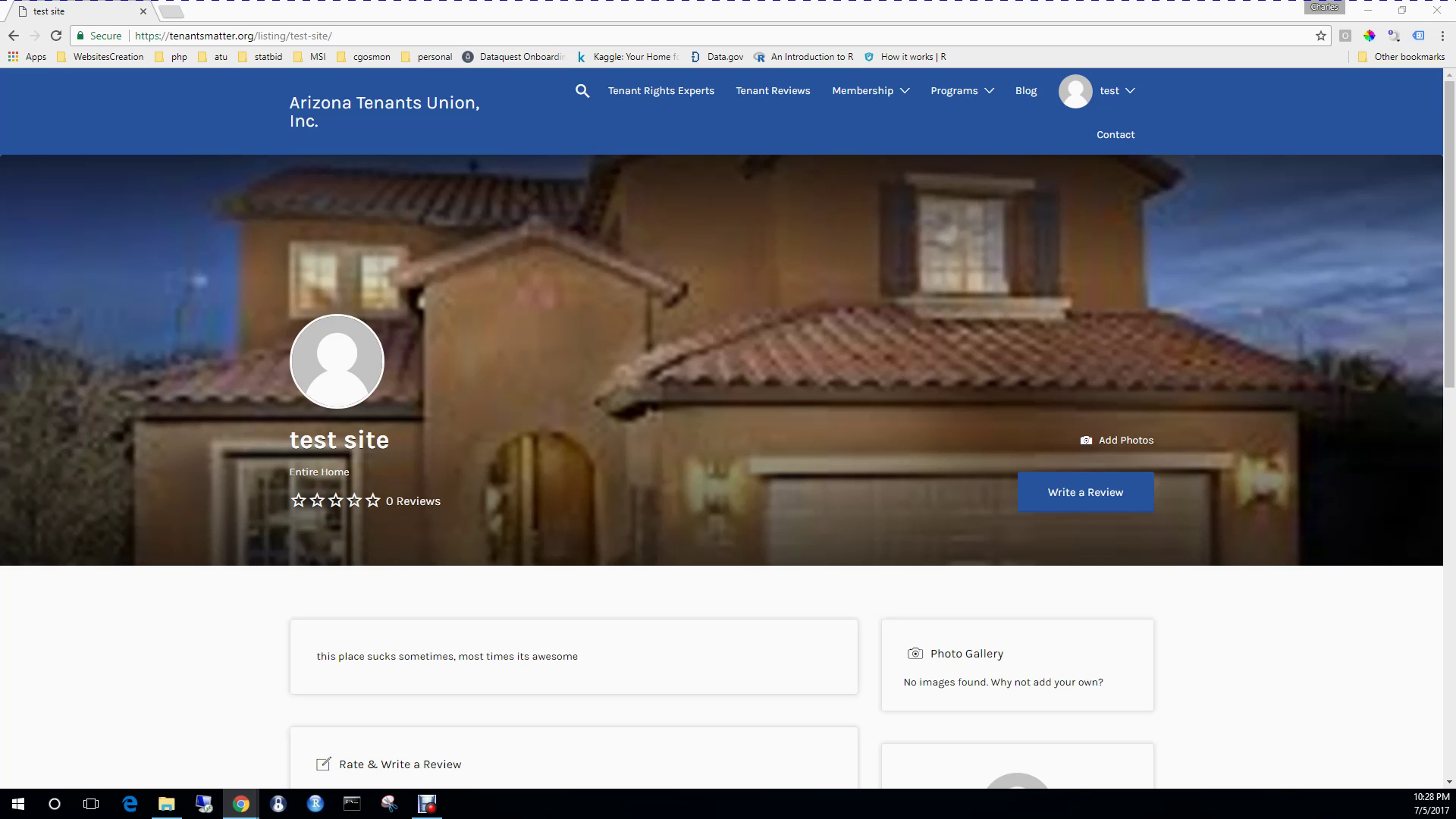
Return to the Arizona Tenants Union home page
click(444, 112)
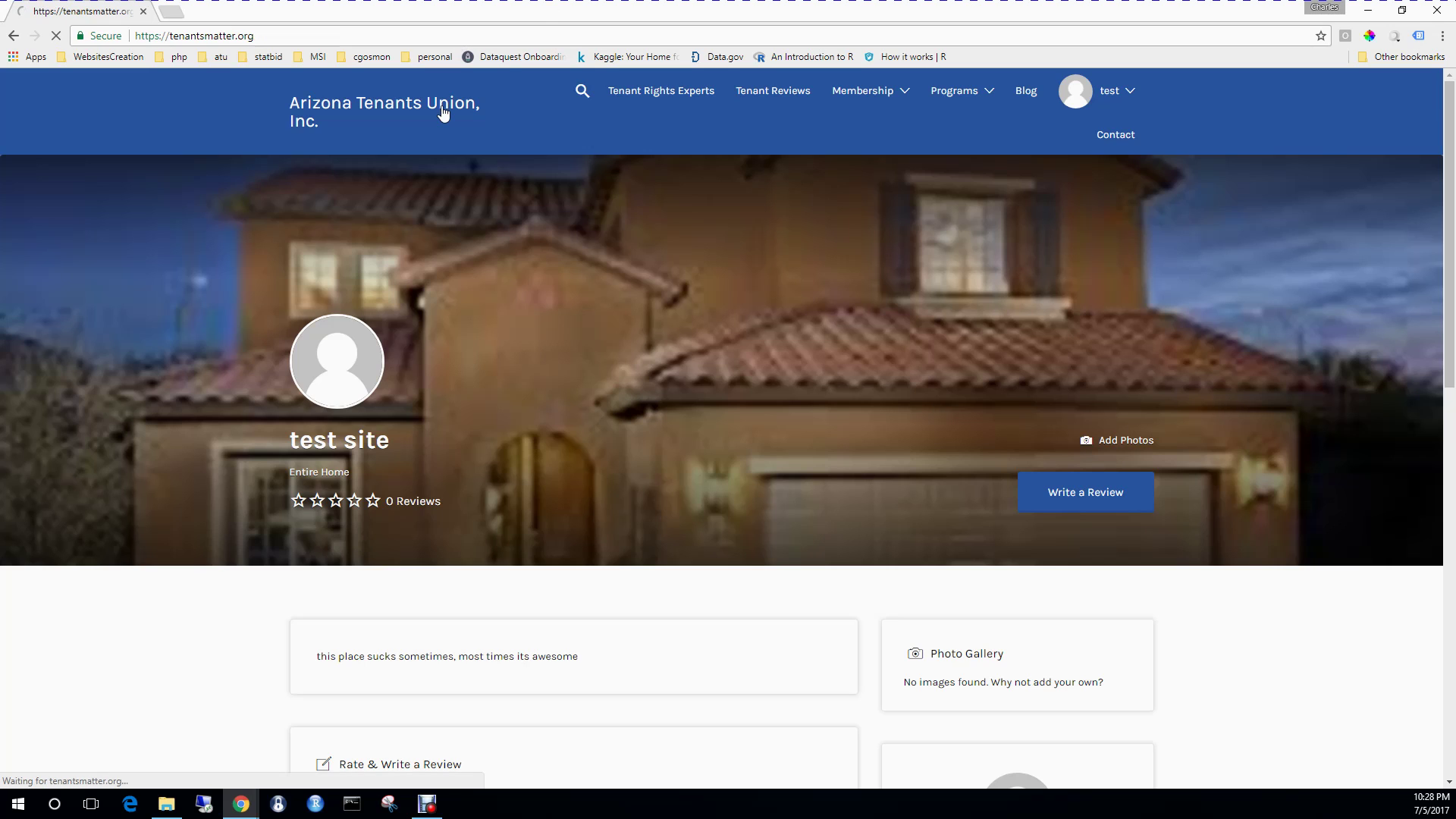